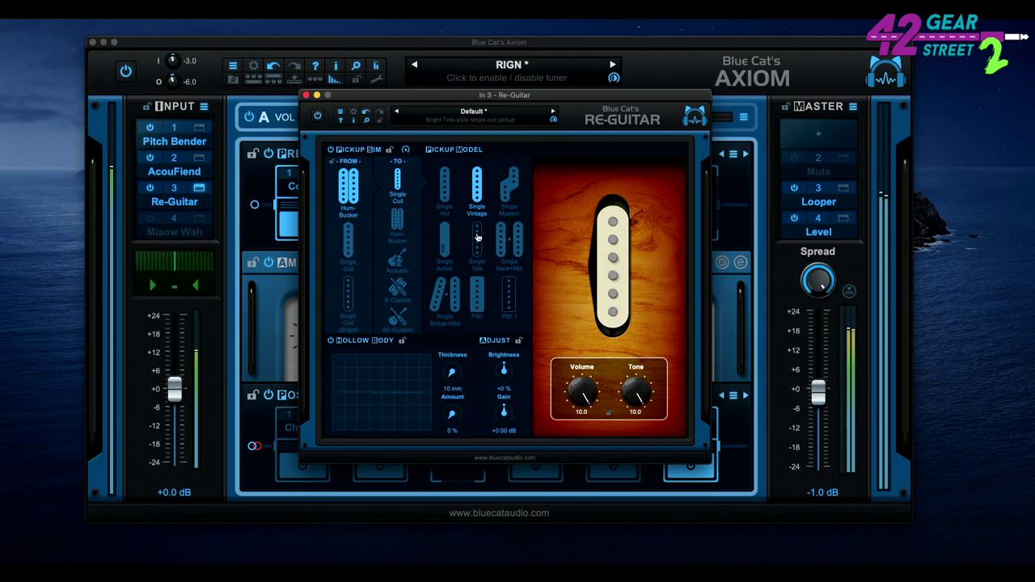
Switch the Re-Guitar pickup model to Single Tele and finally to P90 J
click(477, 237)
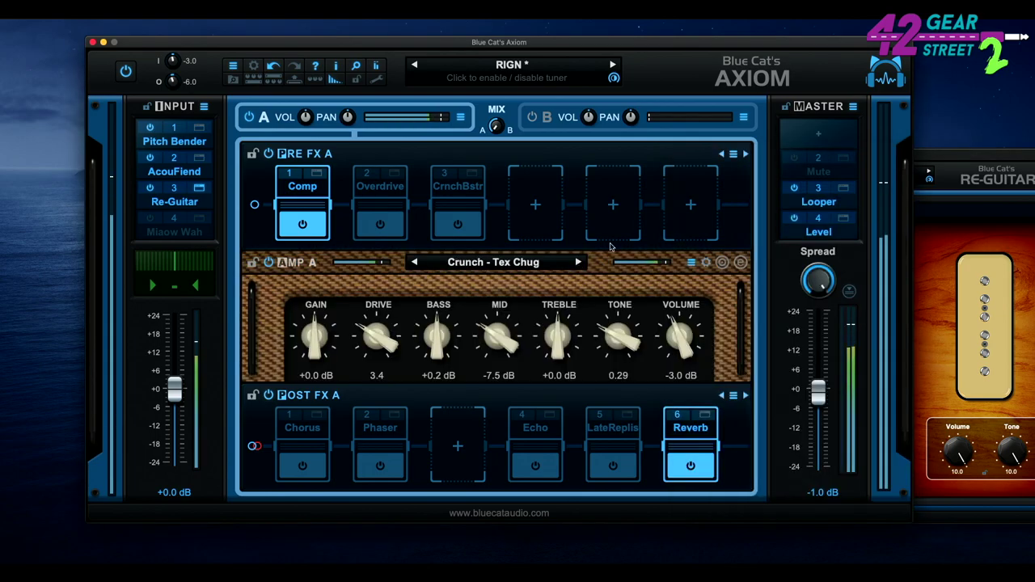
drag(954, 159, 555, 95)
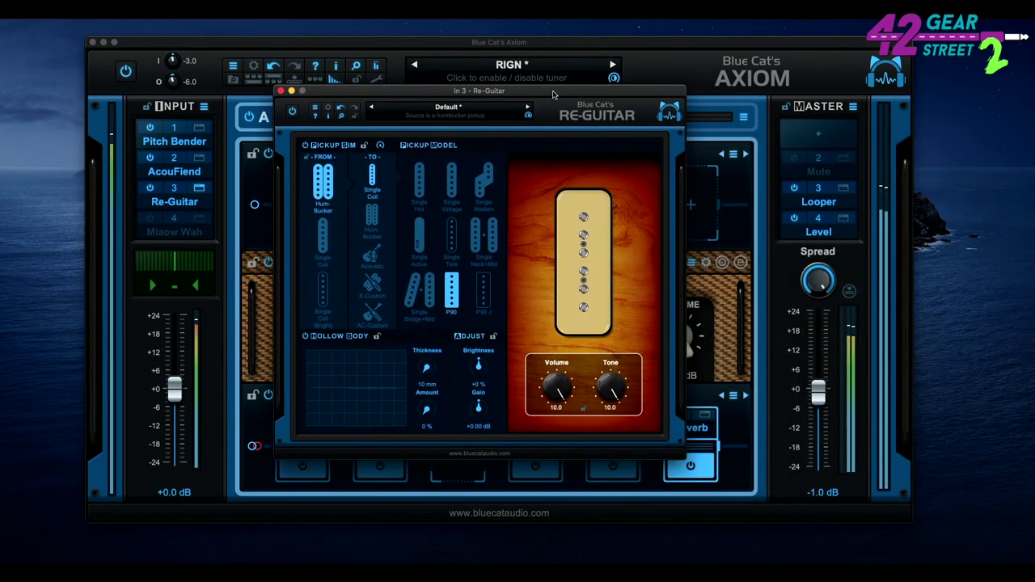
click(484, 291)
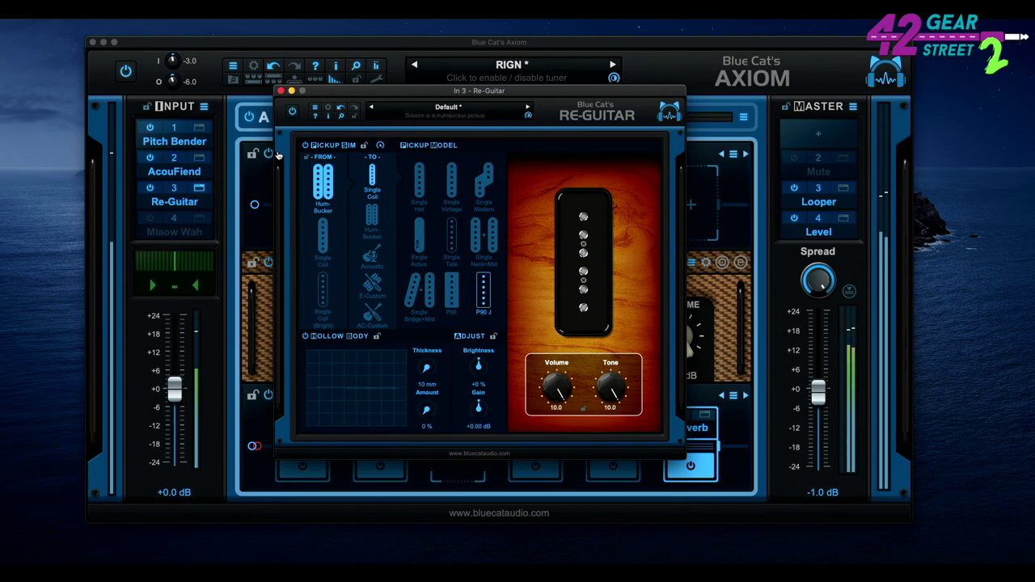
drag(346, 95, 461, 107)
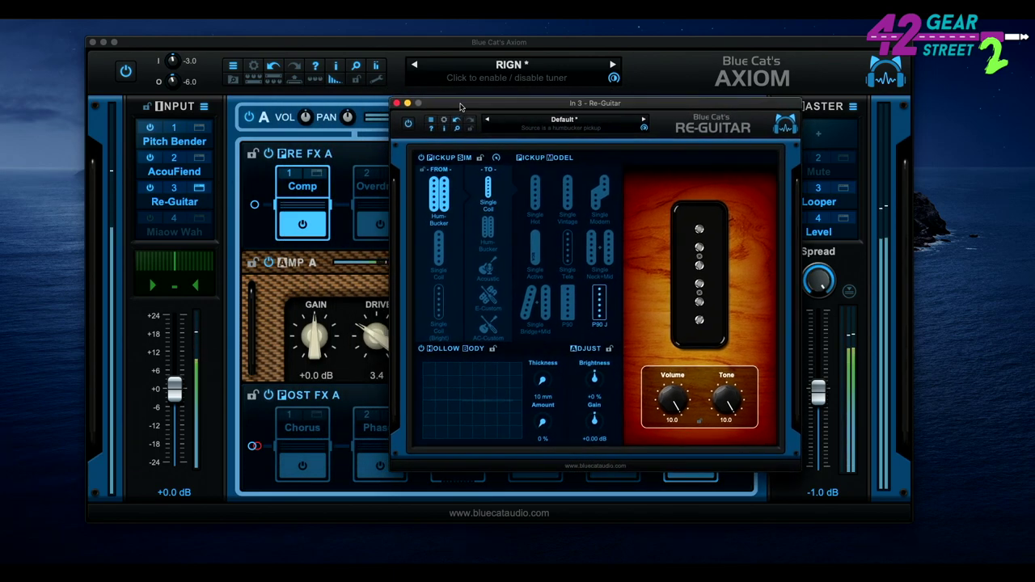
Load the Touch Wah preset from the FX - Auto factory presets into Miaow Wah and turn the effect on
click(197, 222)
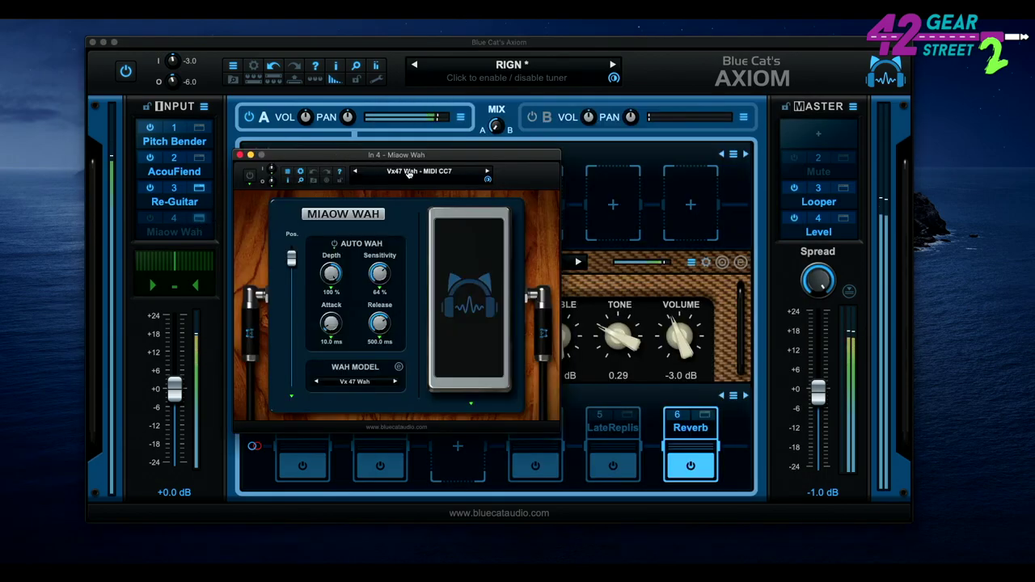
click(409, 173)
mouse_move(453, 172)
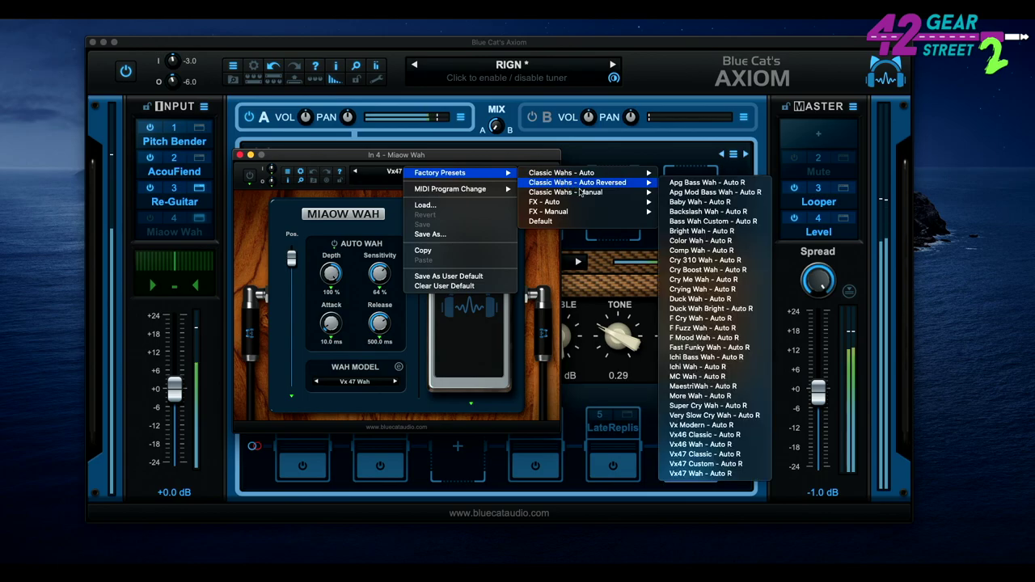
mouse_move(586, 193)
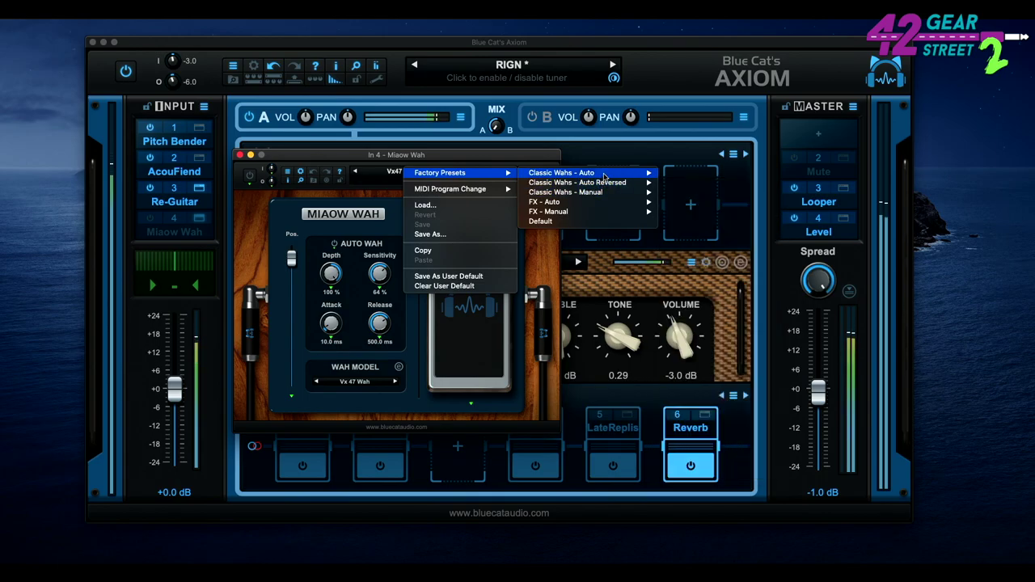
mouse_move(608, 174)
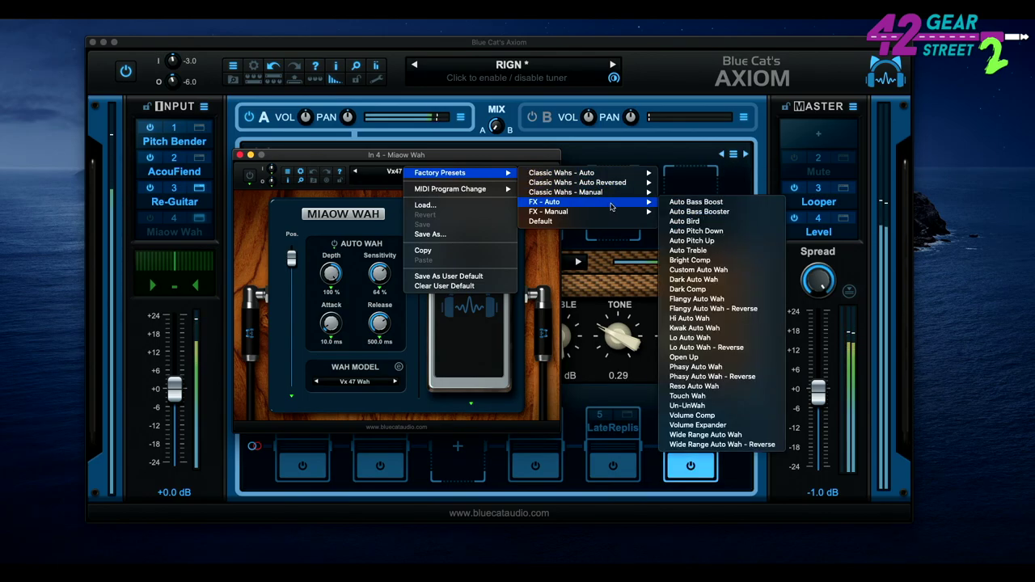
click(726, 395)
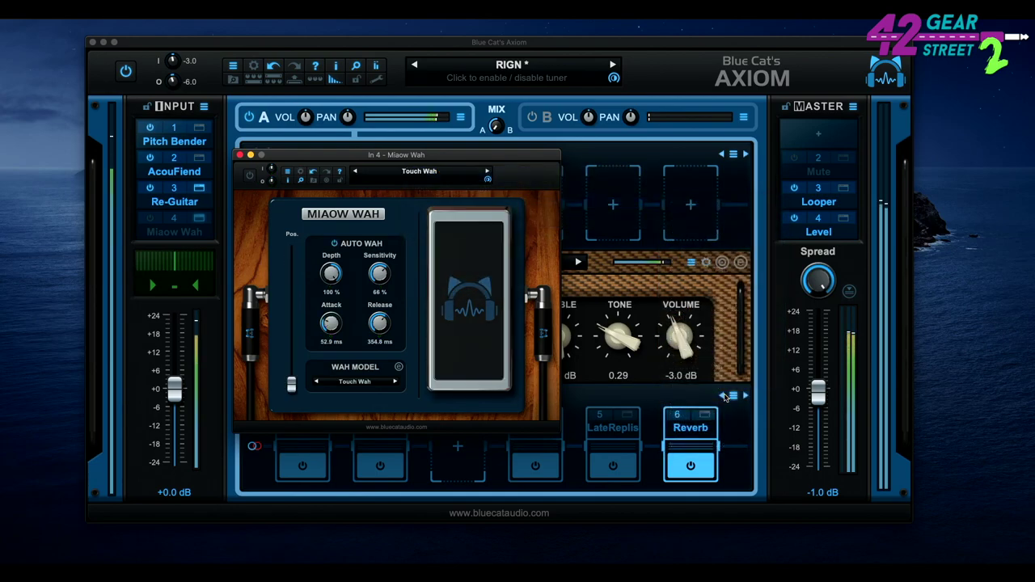
click(250, 178)
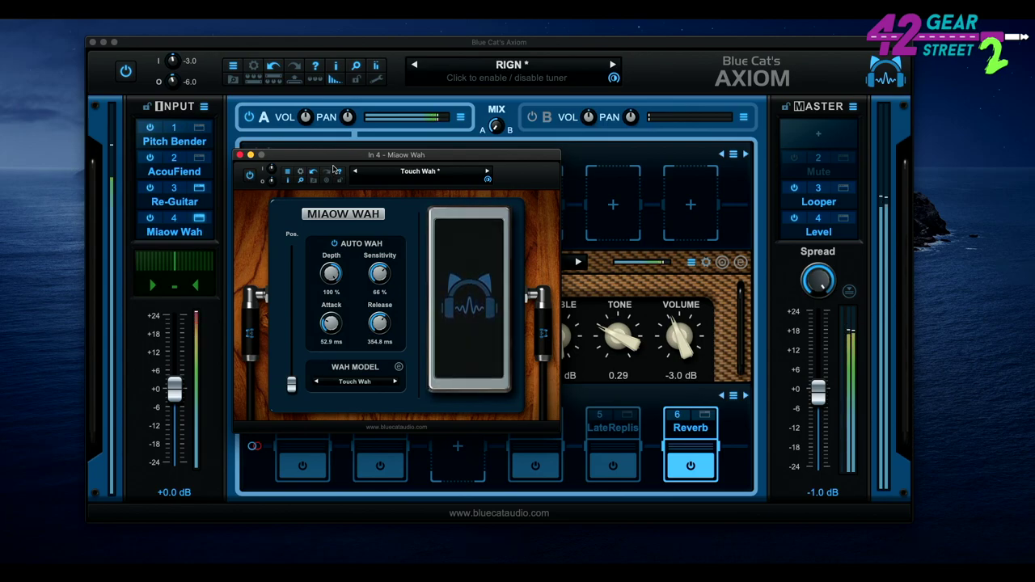
drag(328, 159, 472, 133)
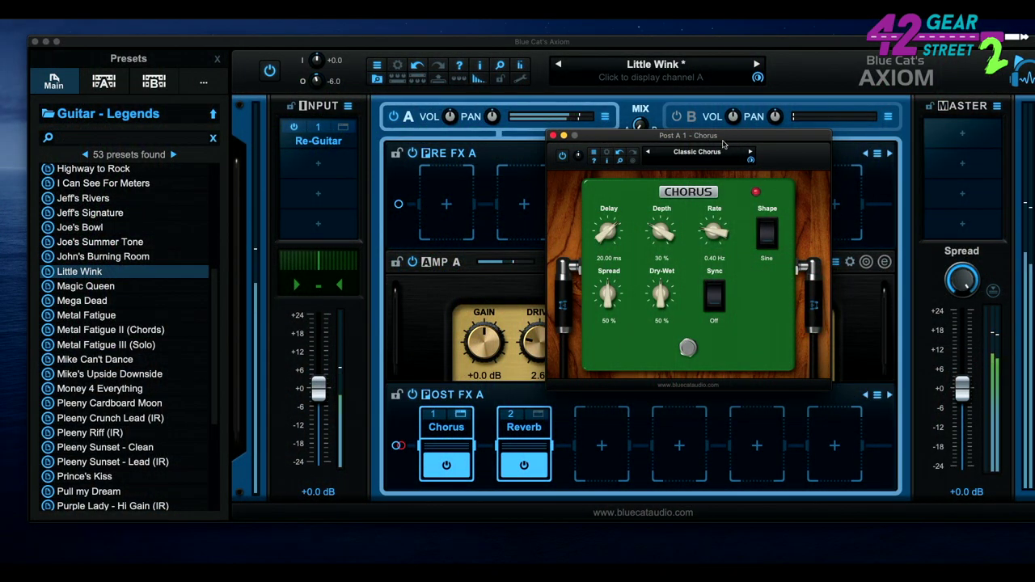
Load the Classics factory tone map in the Chorus effect's tones explorer
click(635, 164)
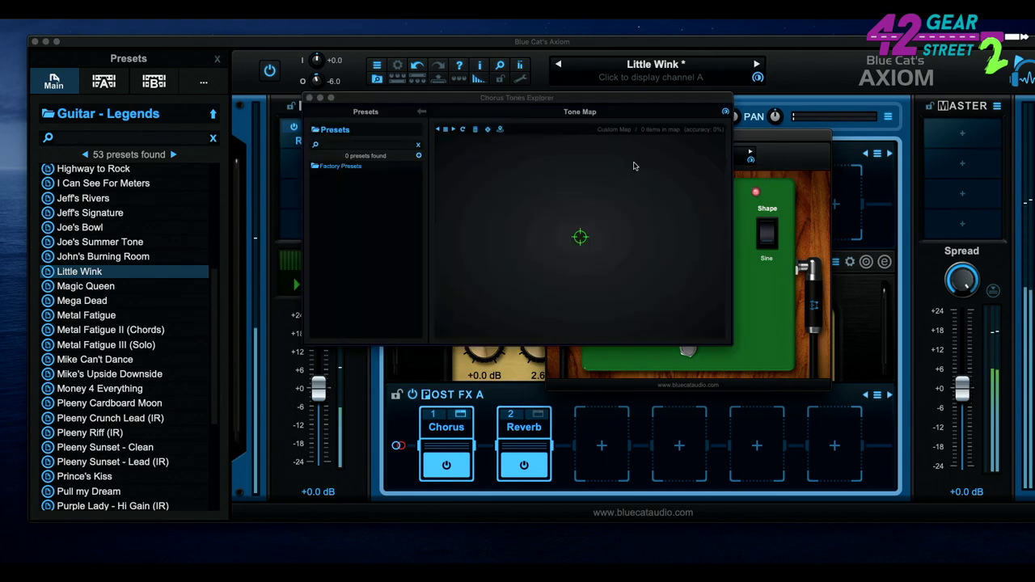
click(443, 129)
mouse_move(465, 131)
mouse_move(527, 131)
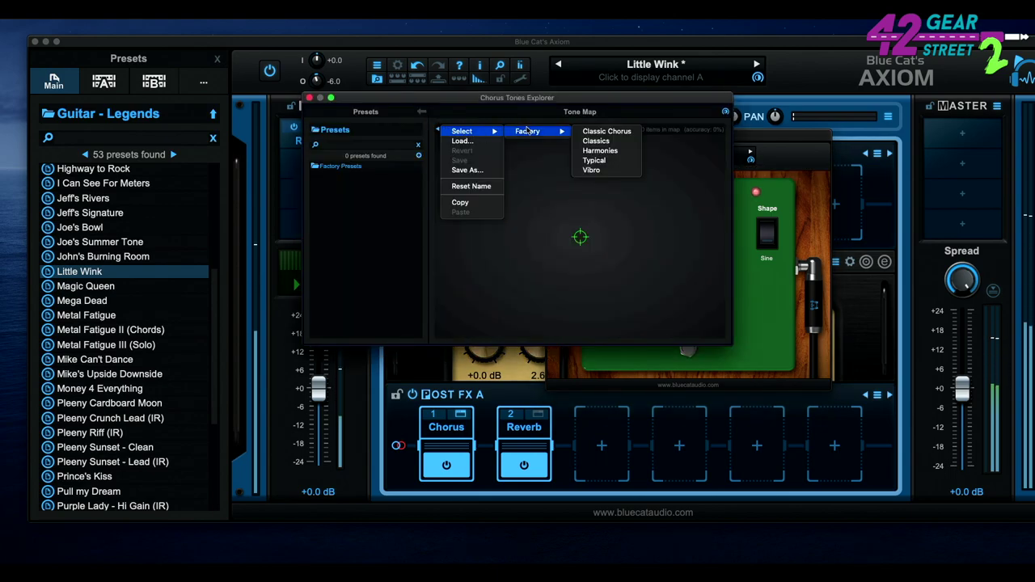
click(596, 142)
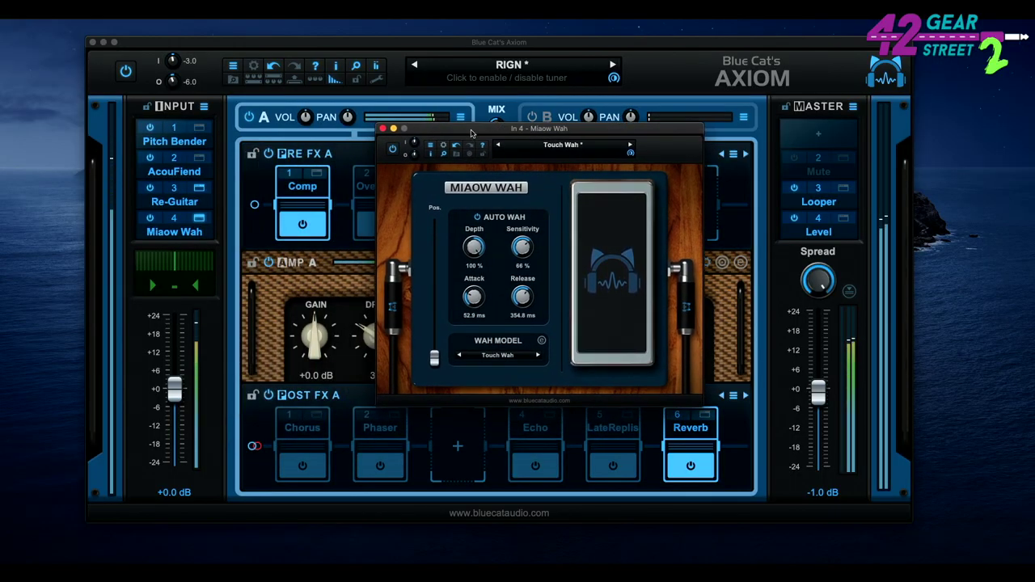
Raise Miaow Wah's auto wah sensitivity to 79% and choose the Vx 47 Classic wah model
drag(525, 252, 526, 242)
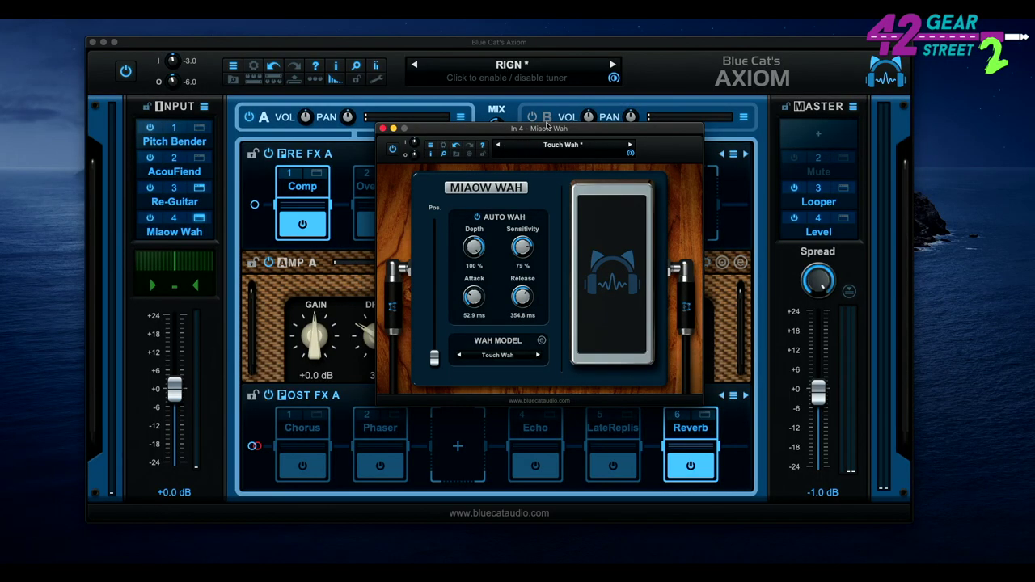
drag(547, 126, 500, 106)
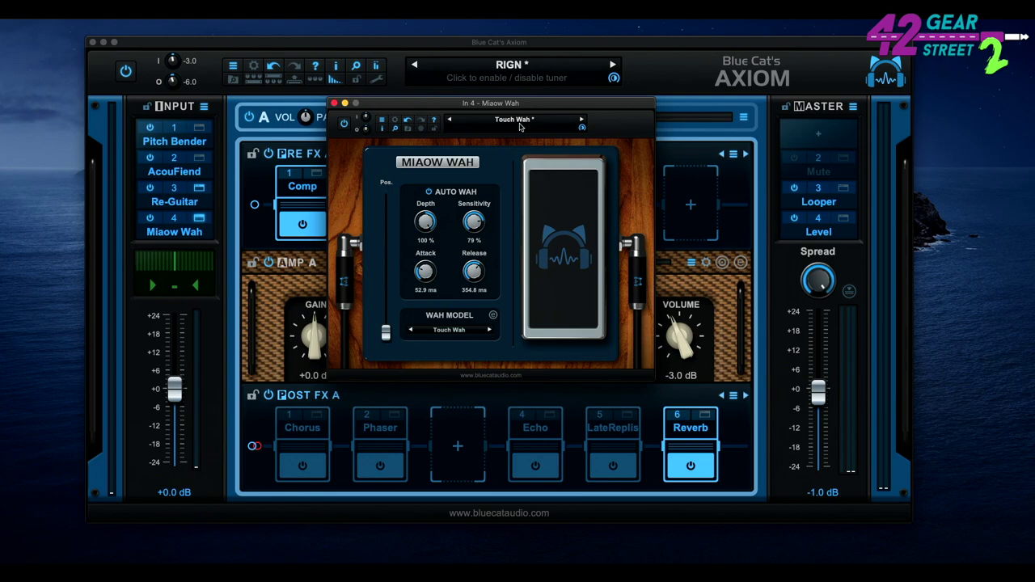
click(453, 330)
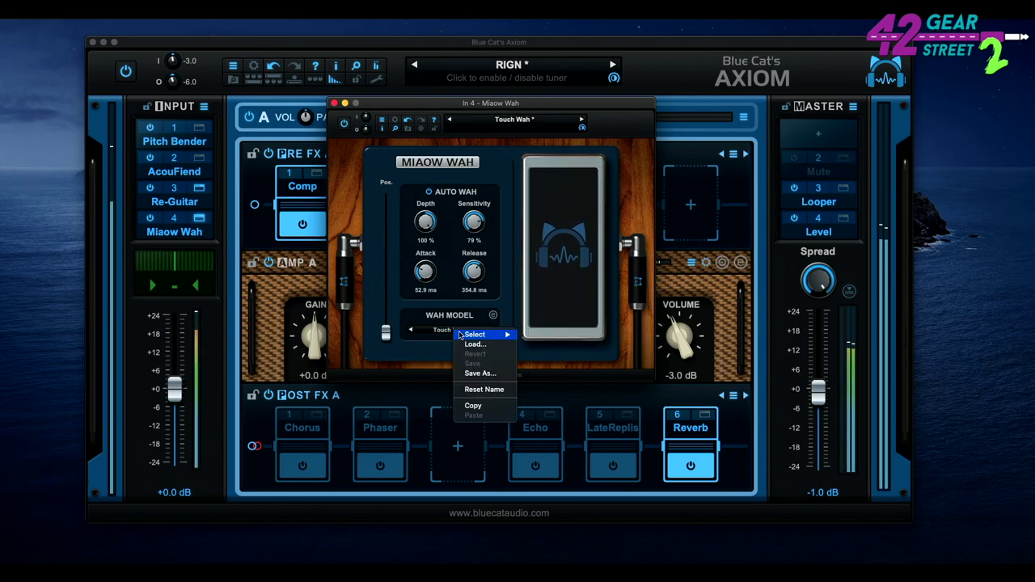
mouse_move(508, 337)
mouse_move(558, 335)
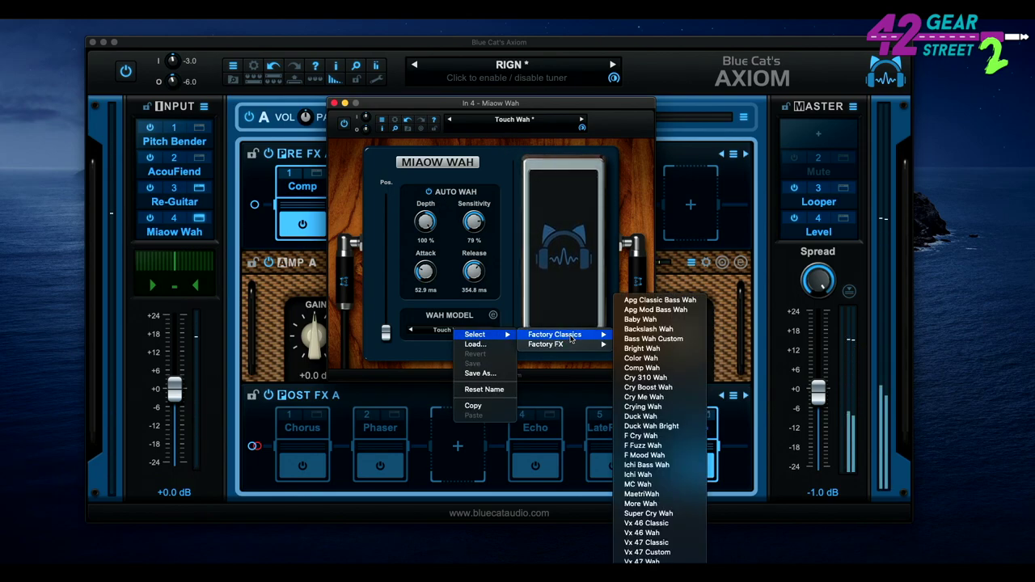
click(668, 550)
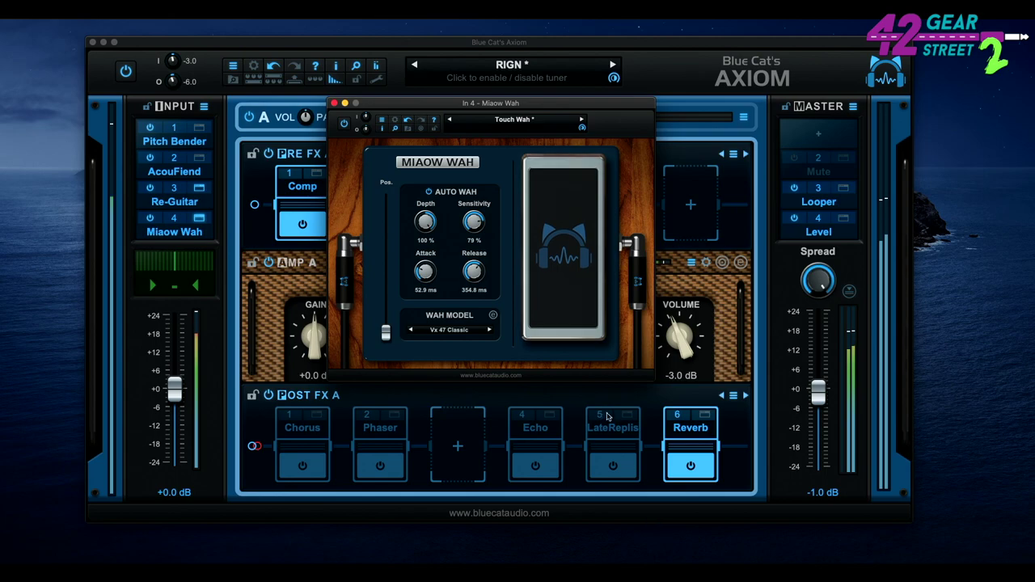
Change amp A to the Lead - Jump Dist model and switch off the Comp pedal in Pre FX A
drag(470, 110, 734, 143)
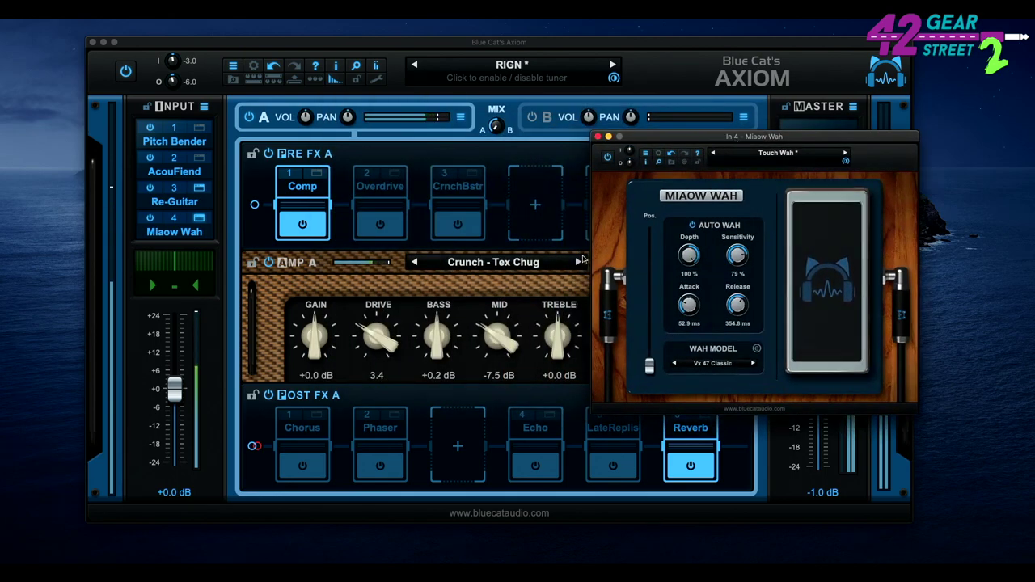
click(580, 263)
click(579, 263)
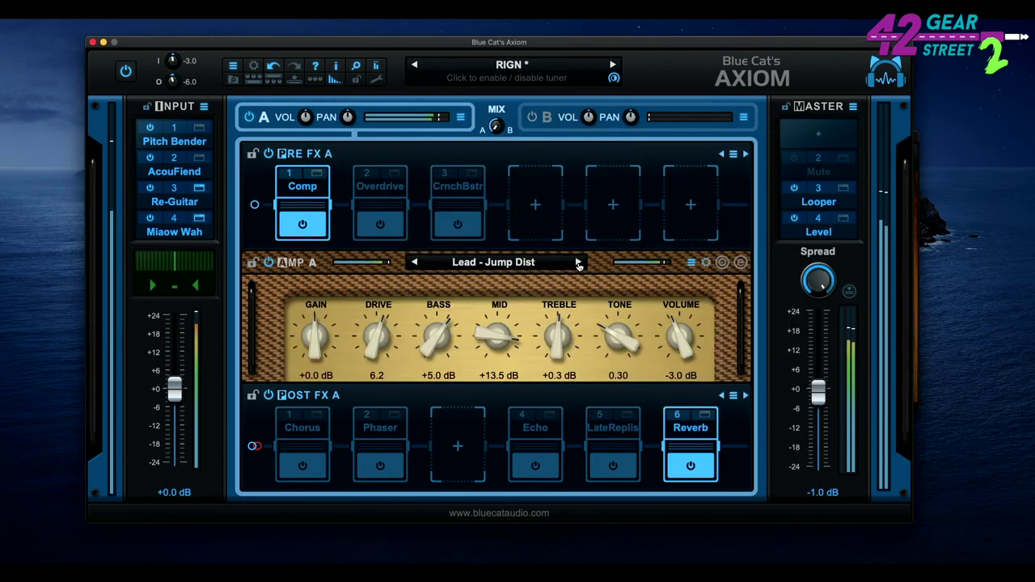
click(296, 230)
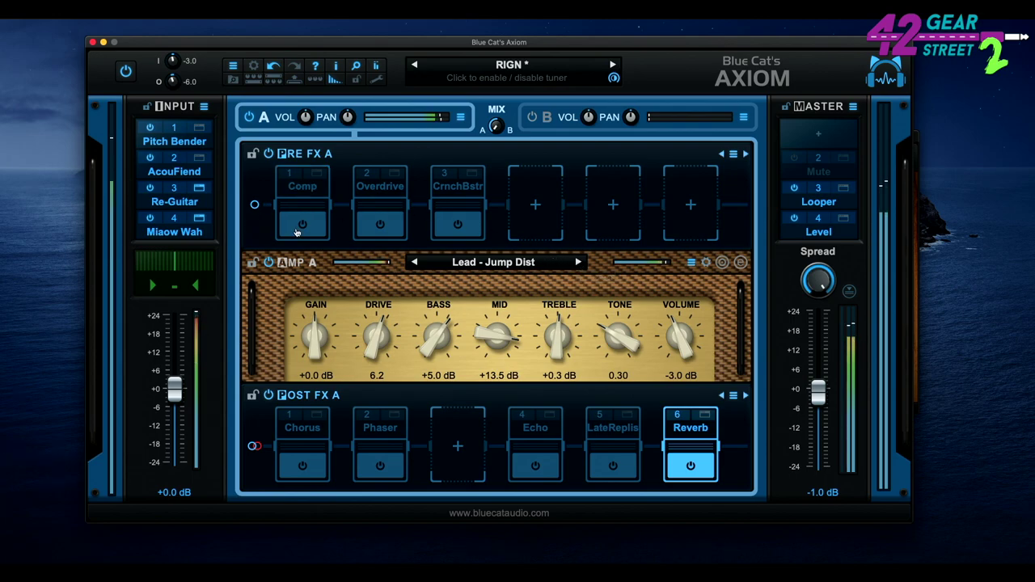
Open the input chain's Re-Guitar and set its pickup model to Single Hot
click(199, 220)
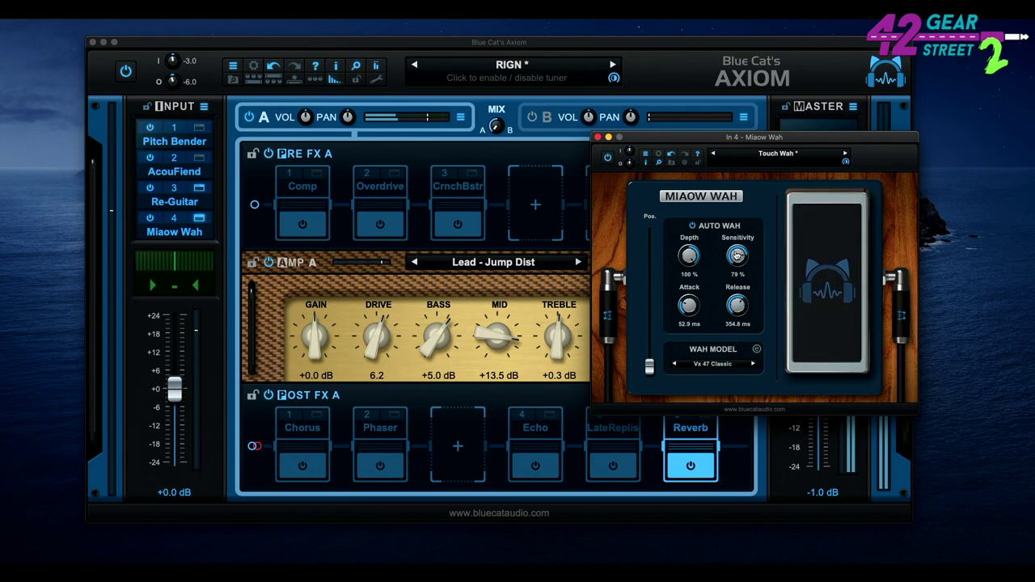
click(194, 189)
click(200, 190)
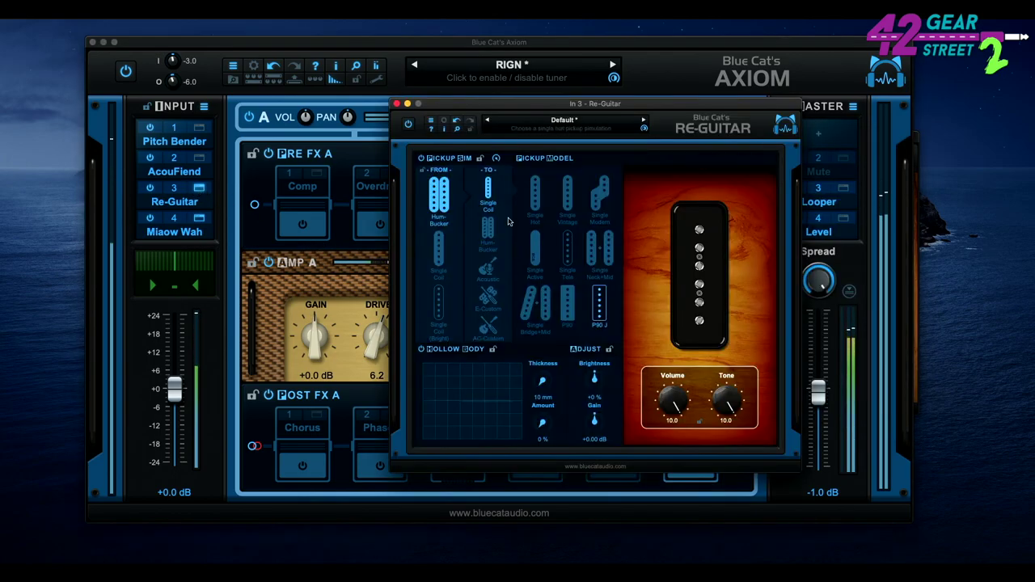
click(535, 195)
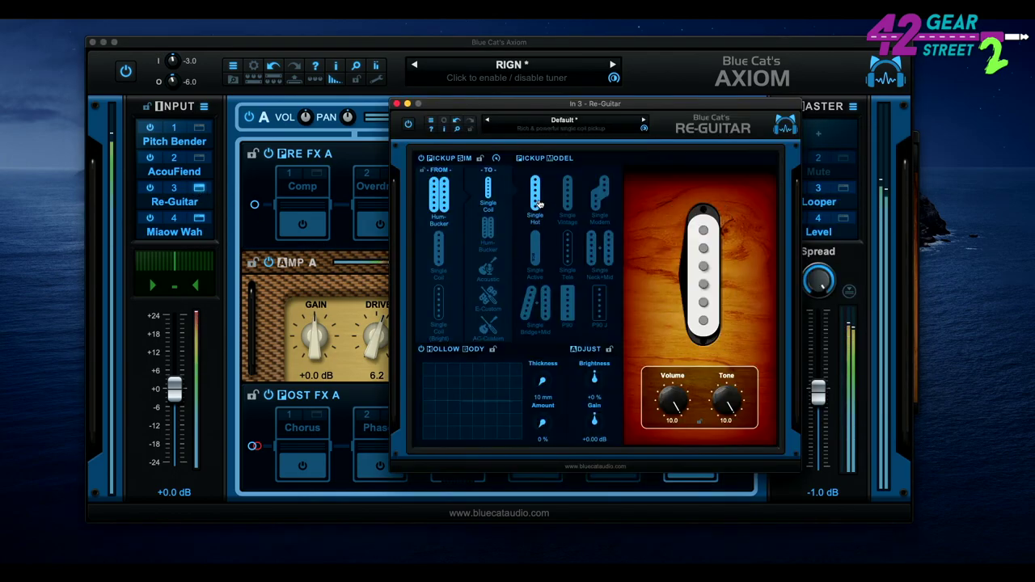
drag(546, 108, 435, 82)
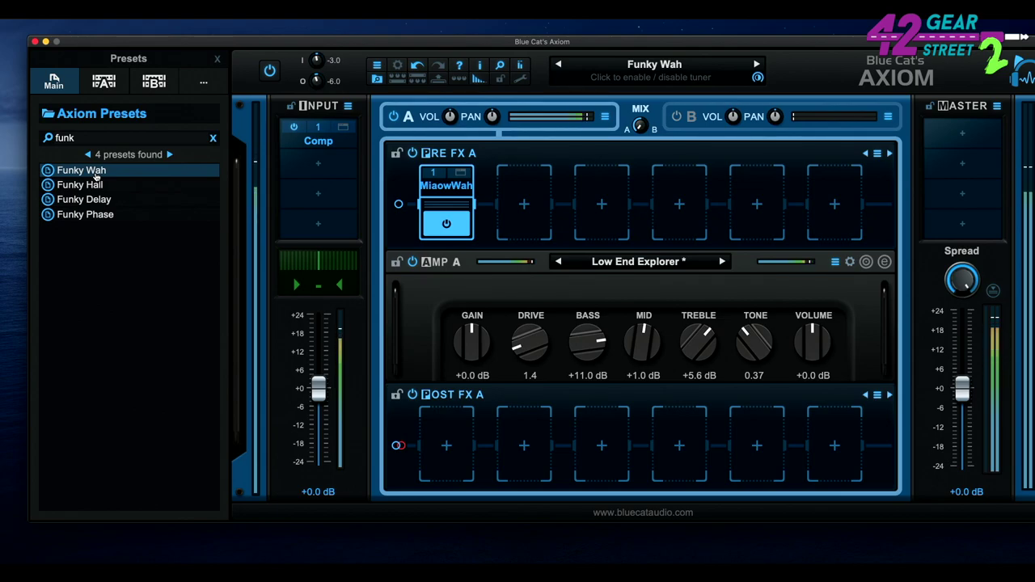
Audition the Funky Hall preset and load Funky Phase in its place
click(96, 187)
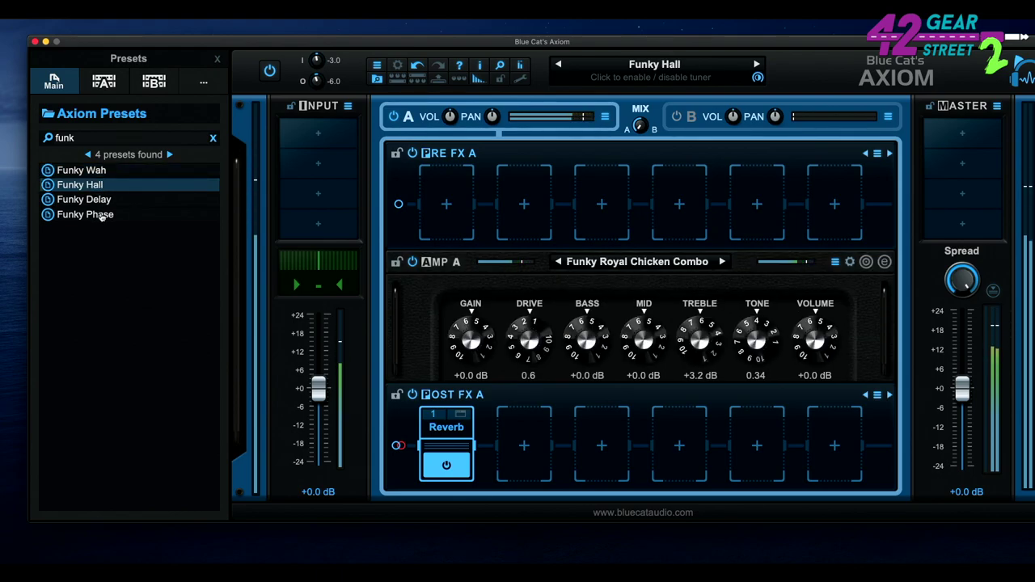
click(101, 217)
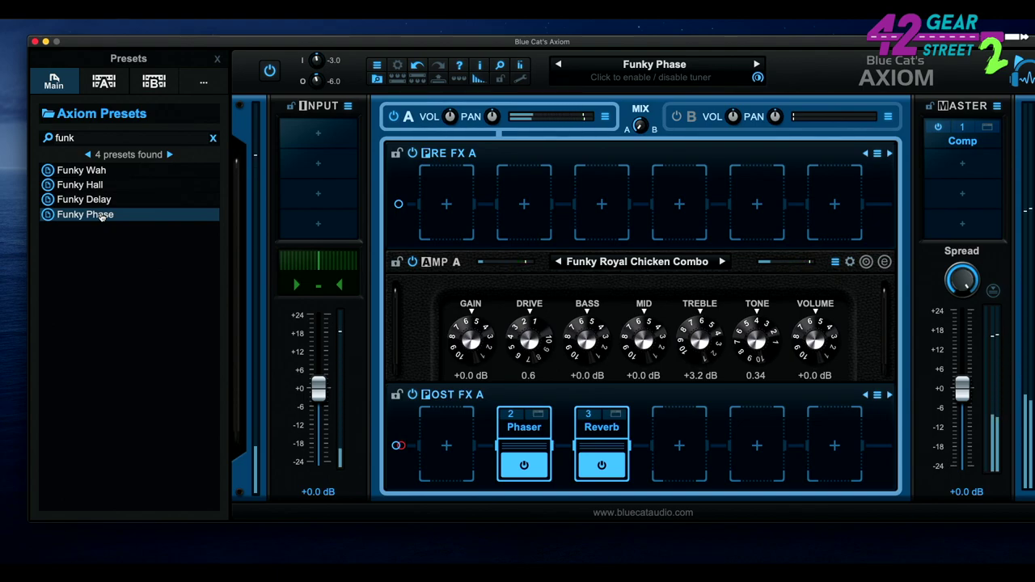
Insert the built-in Re-Guitar effect in the first input slot and set its pickup model to Single Active
click(316, 132)
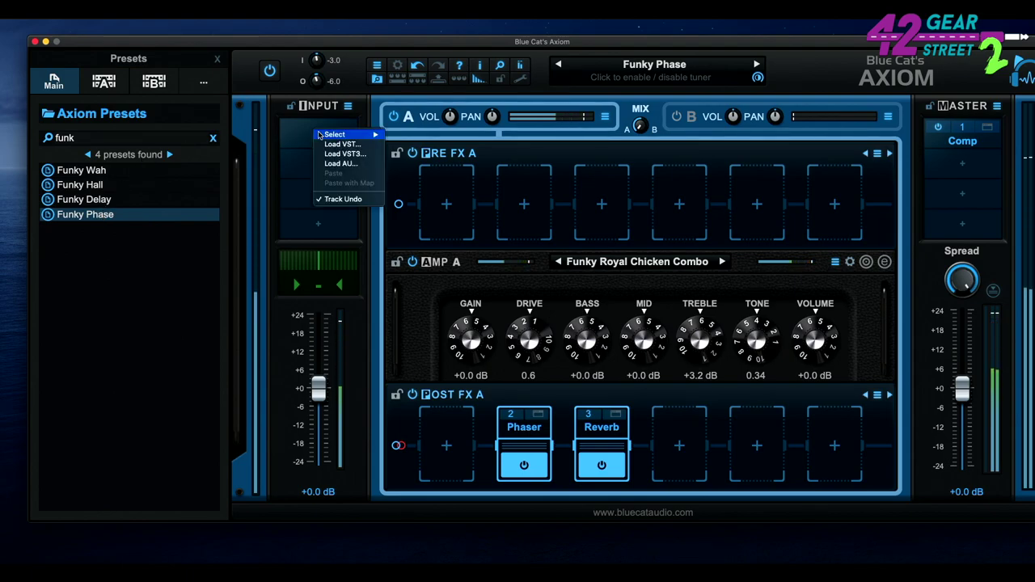
mouse_move(340, 134)
mouse_move(453, 174)
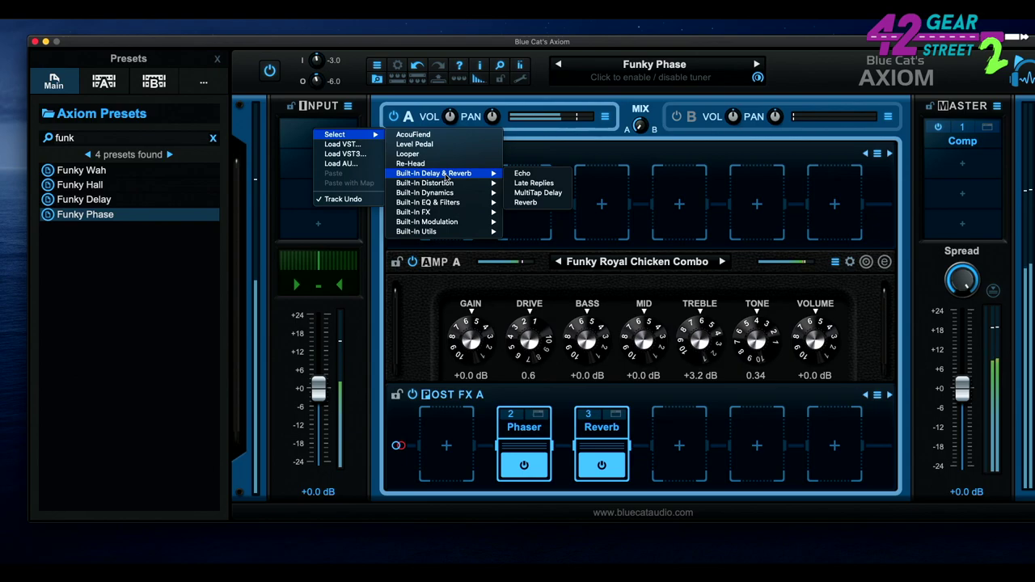
mouse_move(453, 212)
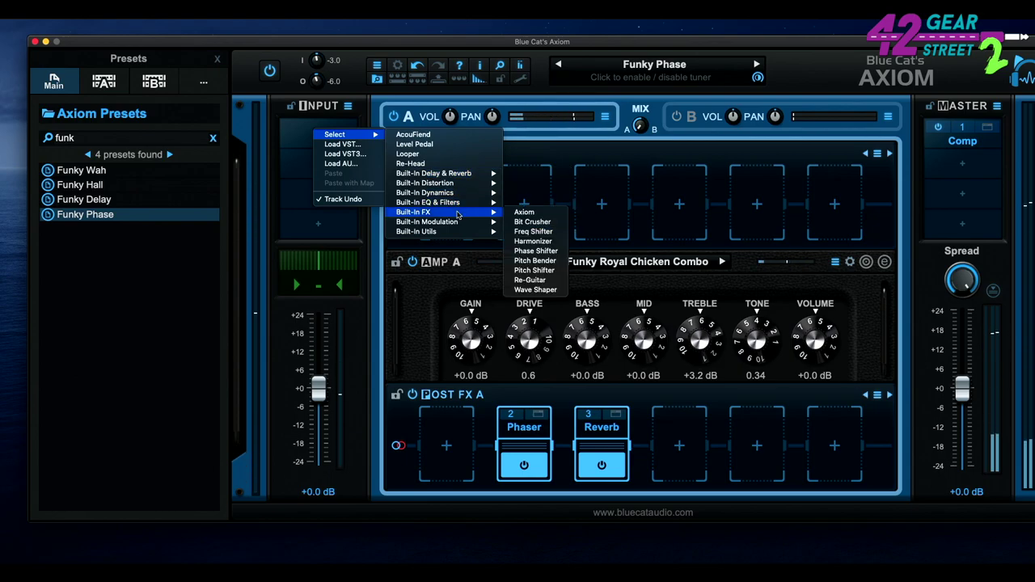
click(530, 280)
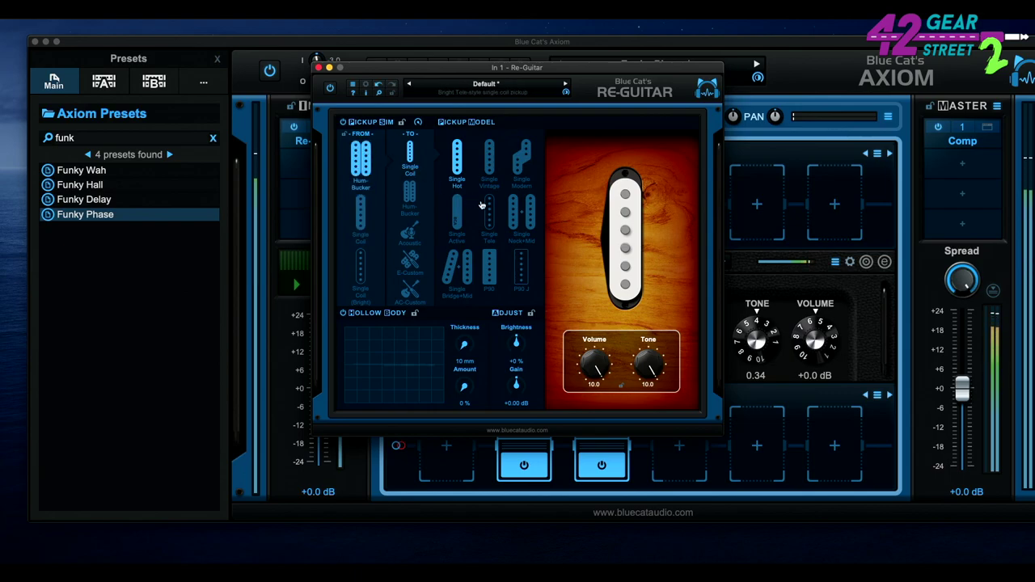
click(458, 215)
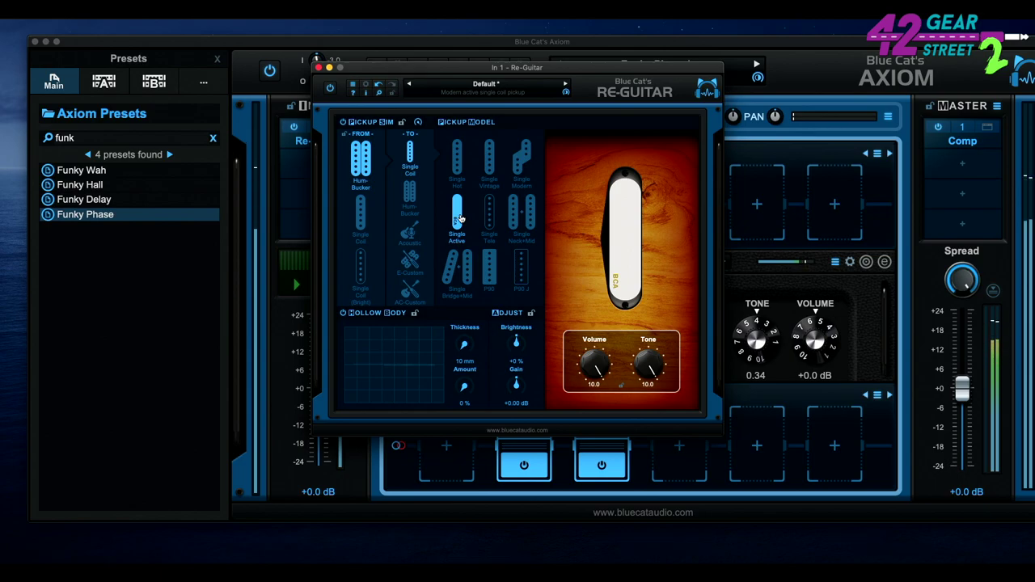
click(318, 68)
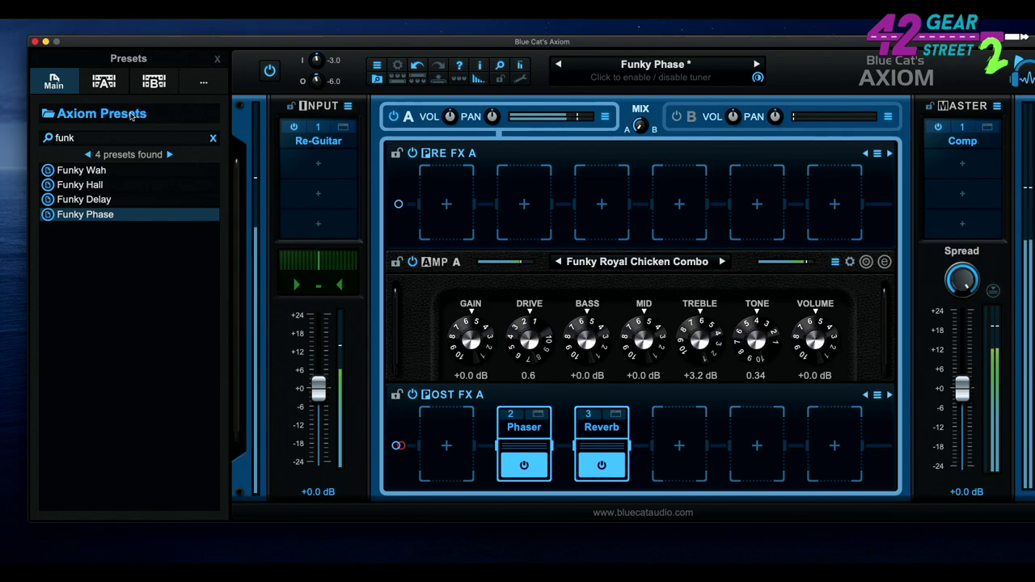
Clear the "funk" search from the preset browser
click(213, 138)
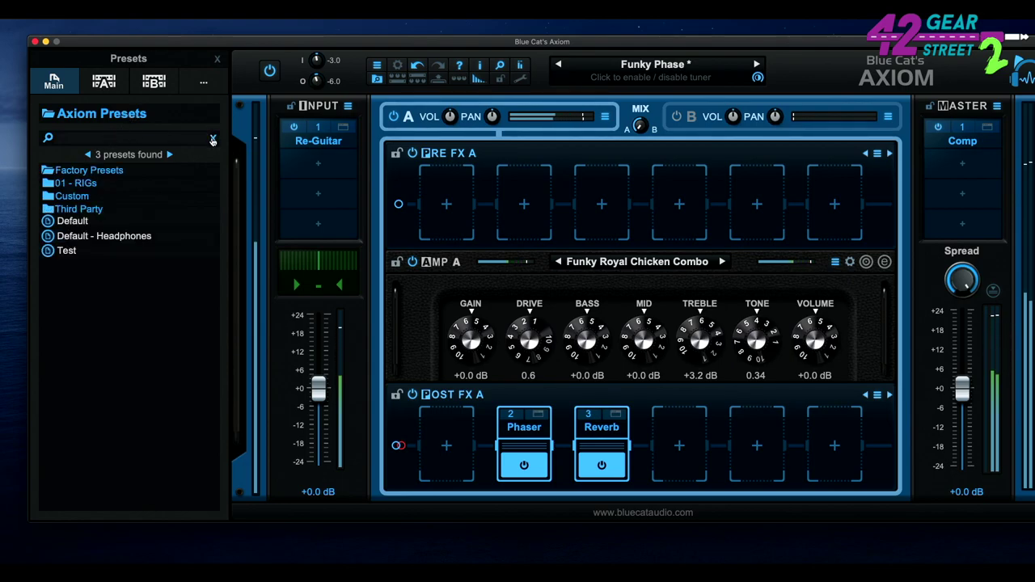
Look through the 01 - RIGs and factory Guitar - Clean preset folders and the Amp A presets
click(83, 185)
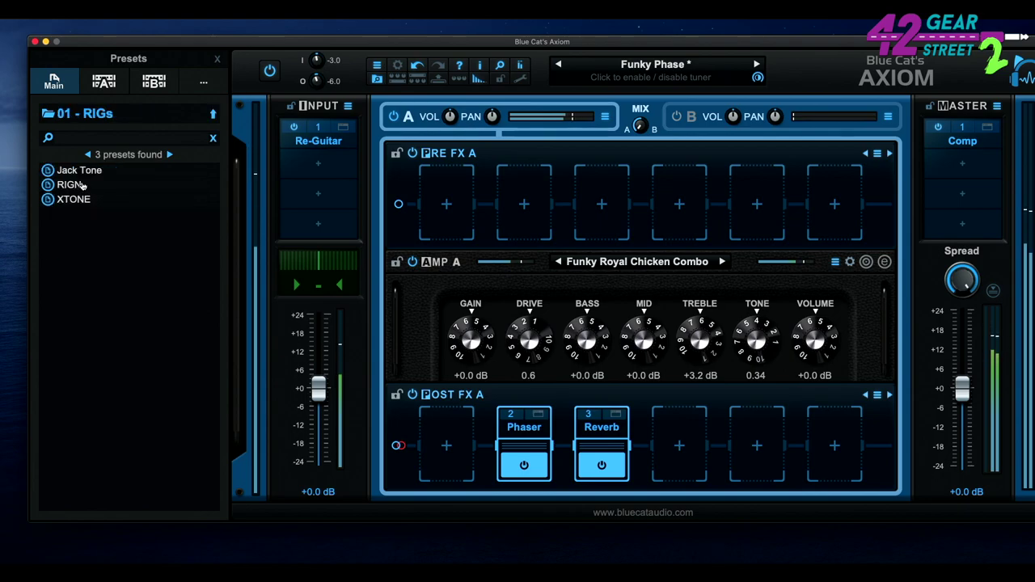
click(69, 118)
click(73, 172)
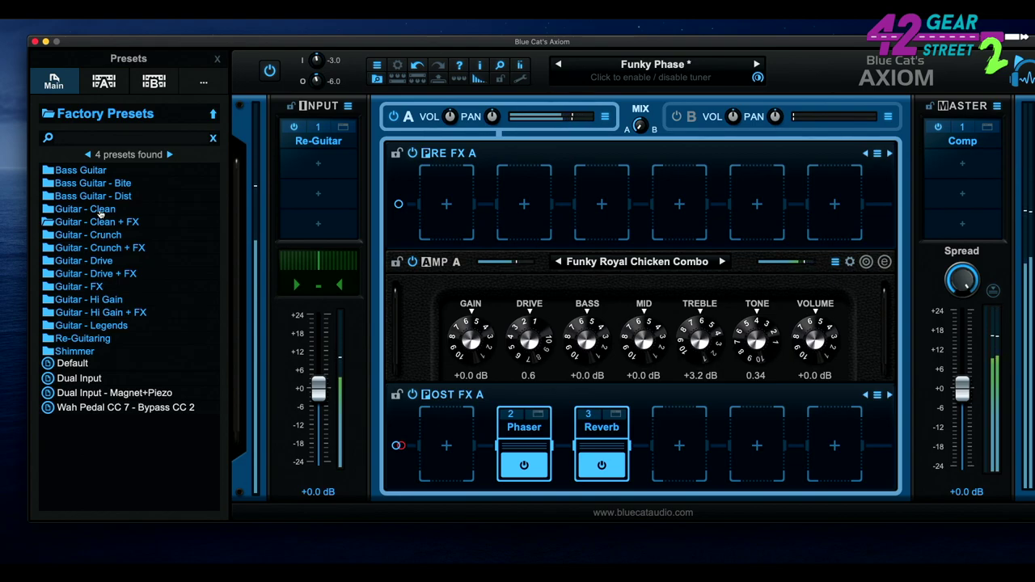
click(101, 212)
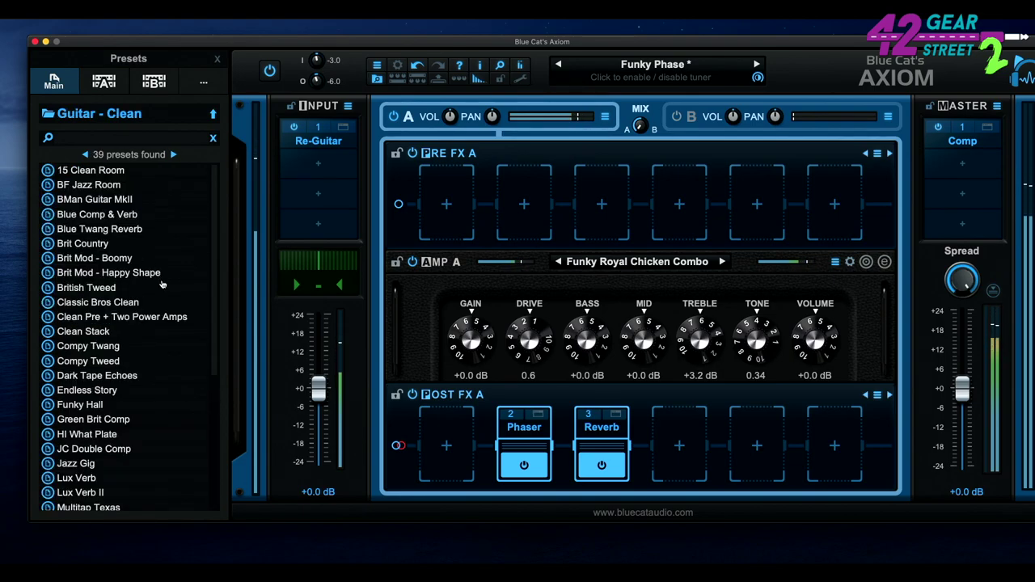
scroll(162, 284, down, 5)
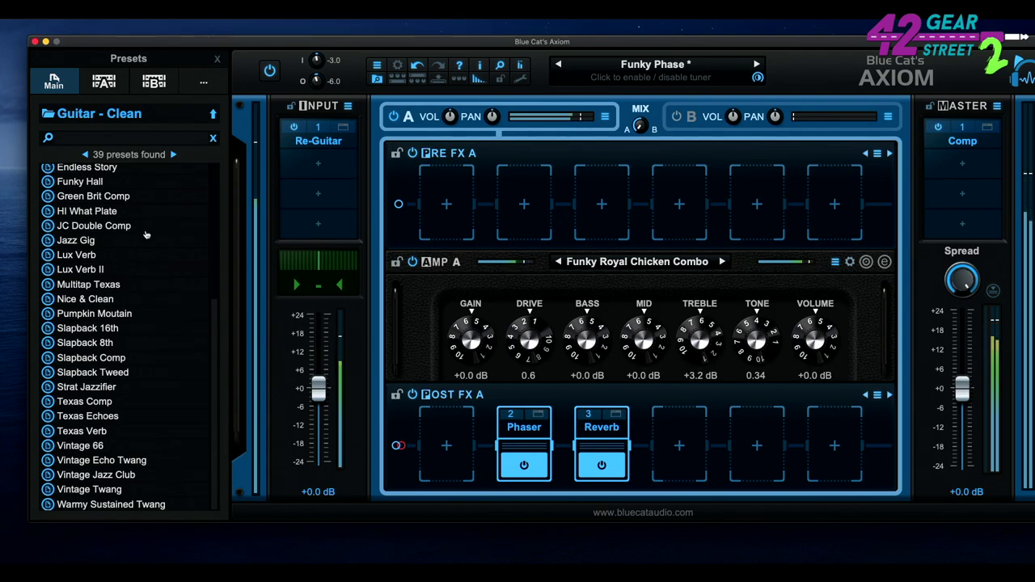
click(104, 119)
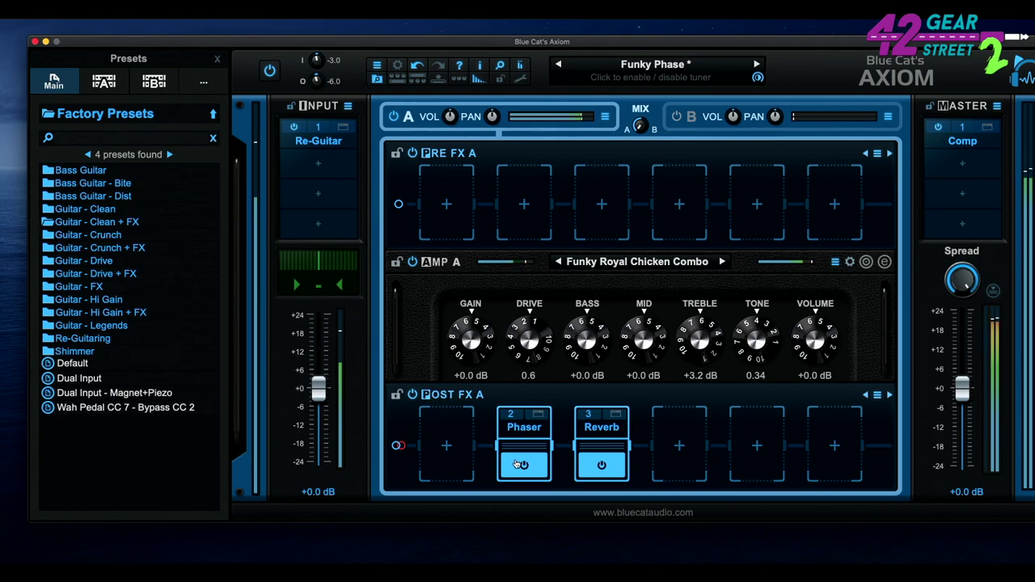
click(119, 87)
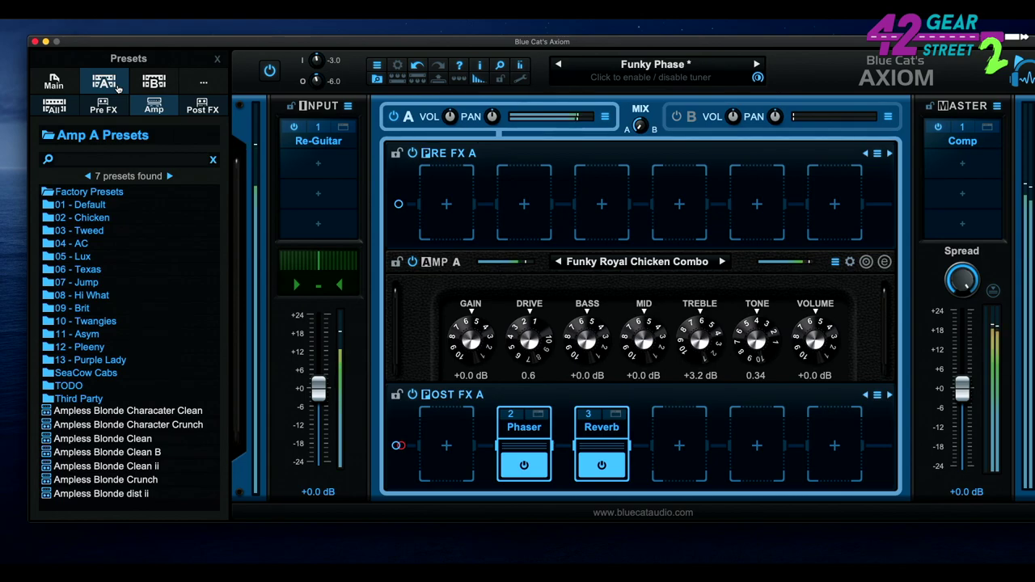
click(67, 87)
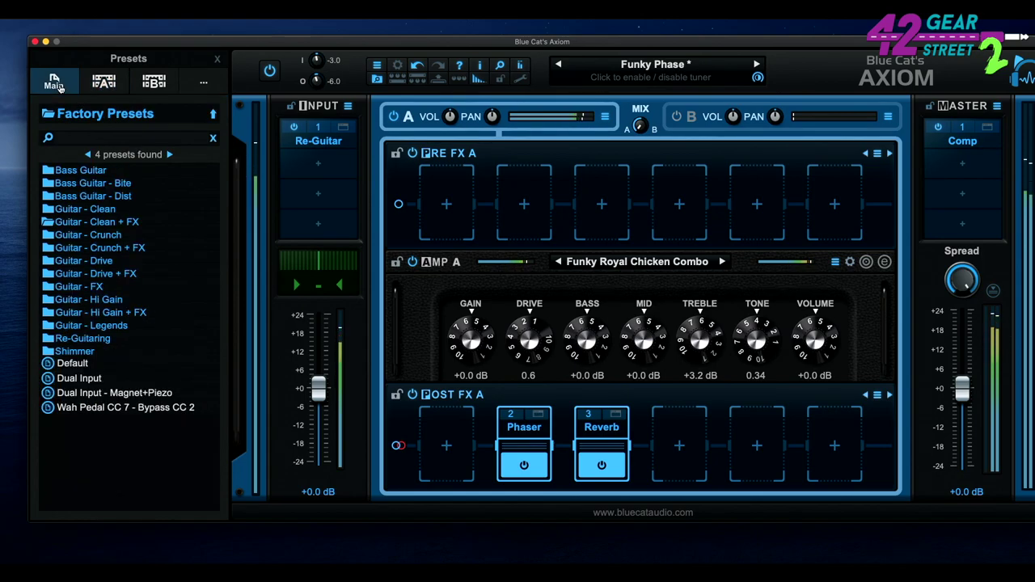
Lock the input section and load the Hot Rod Strat preset from the factory Guitar - Crunch folder
click(111, 235)
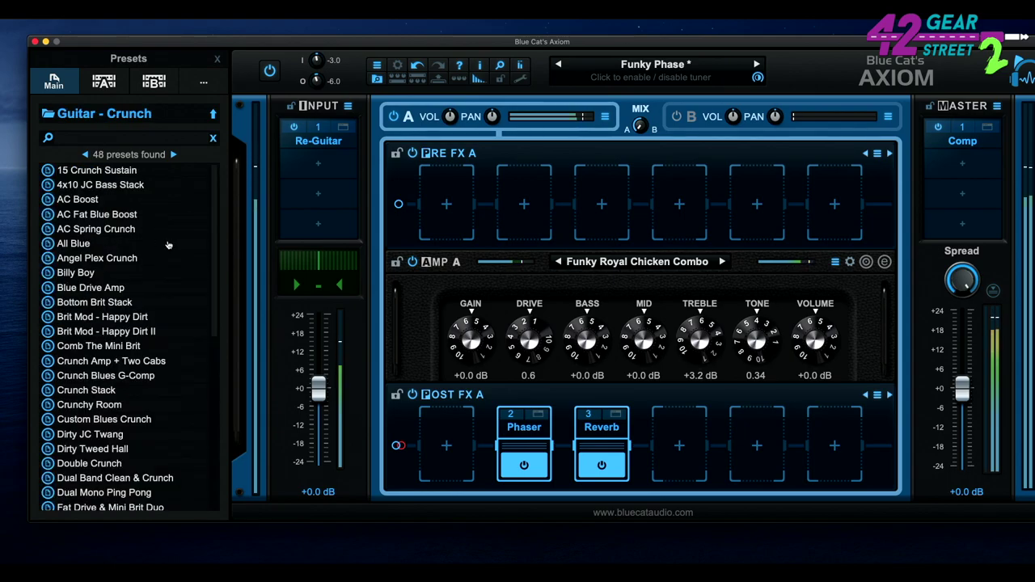
scroll(169, 245, down, 3)
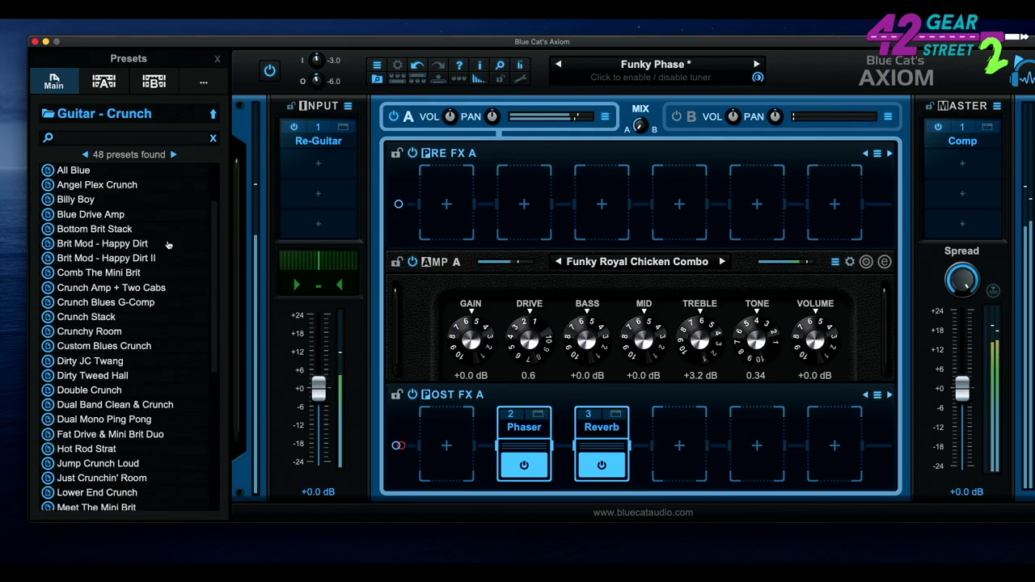
scroll(169, 244, down, 1)
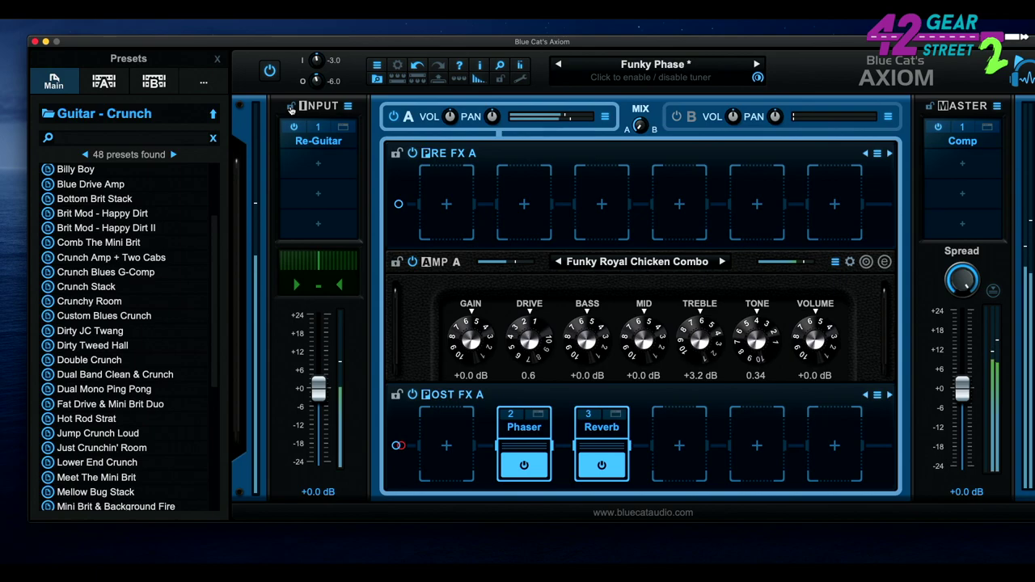
click(87, 419)
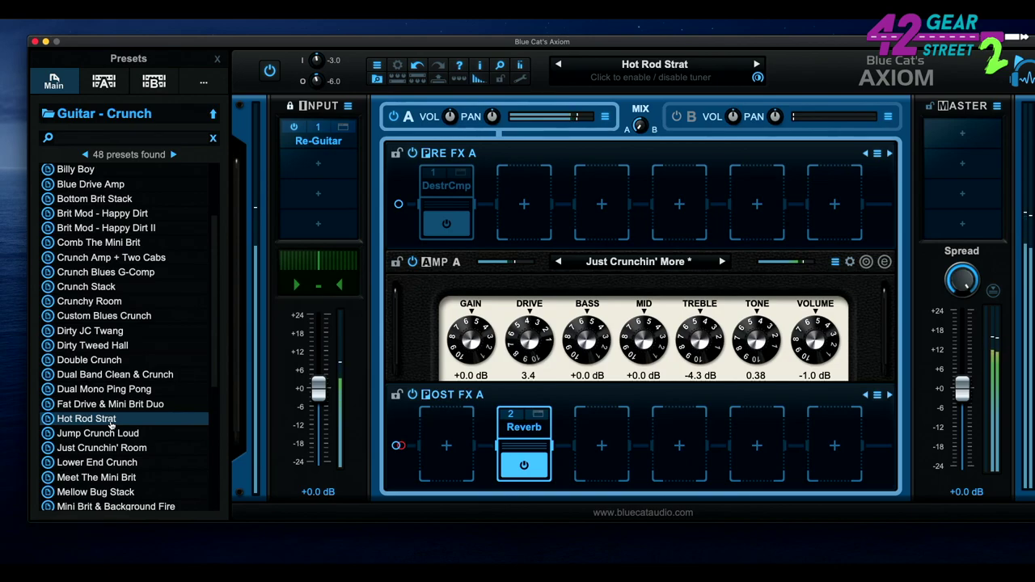
Enable the DestrCmp effect in the Pre FX A chain and set Amp A's drive to 4.0
click(446, 224)
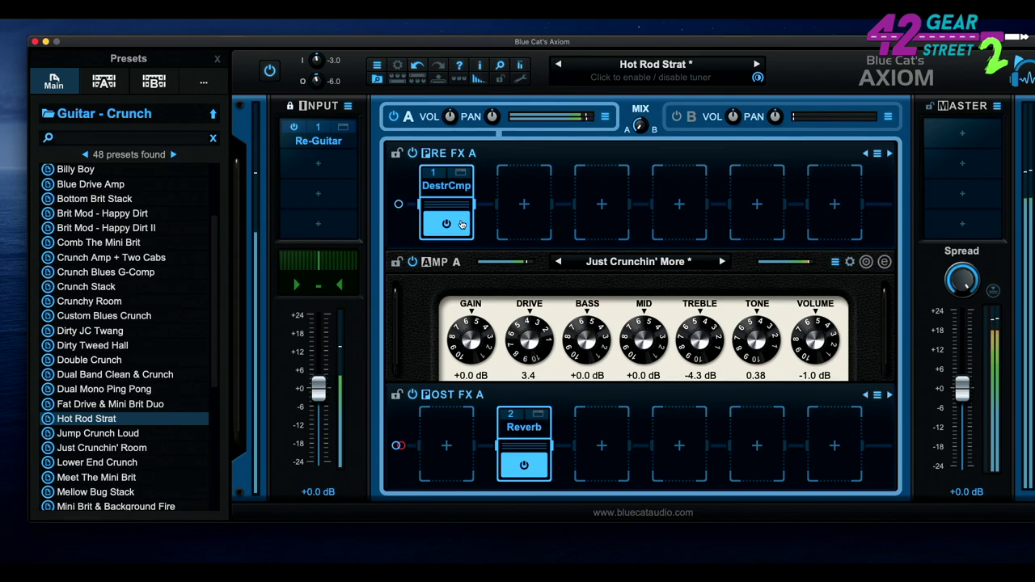
click(461, 449)
mouse_move(485, 448)
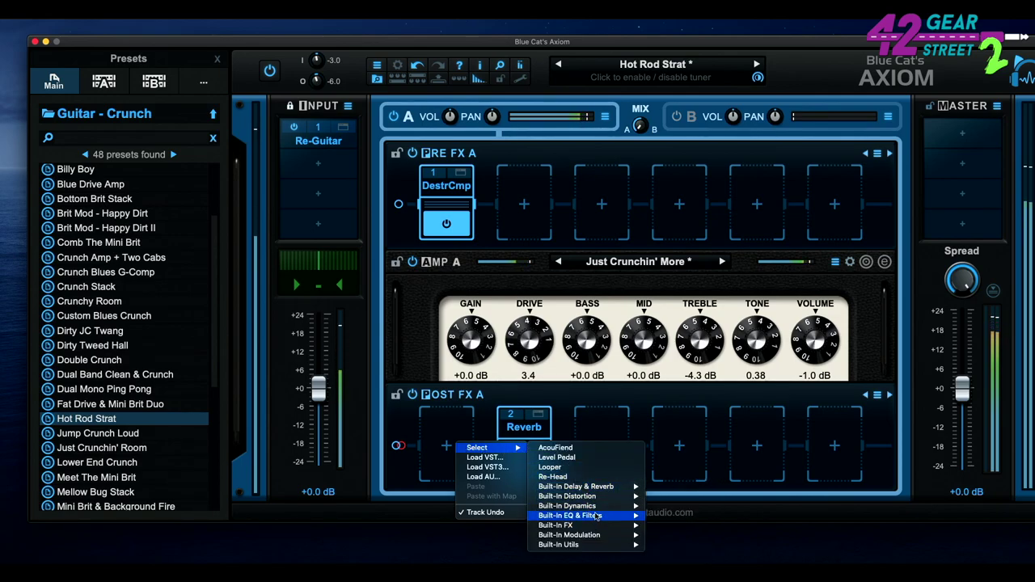
click(516, 305)
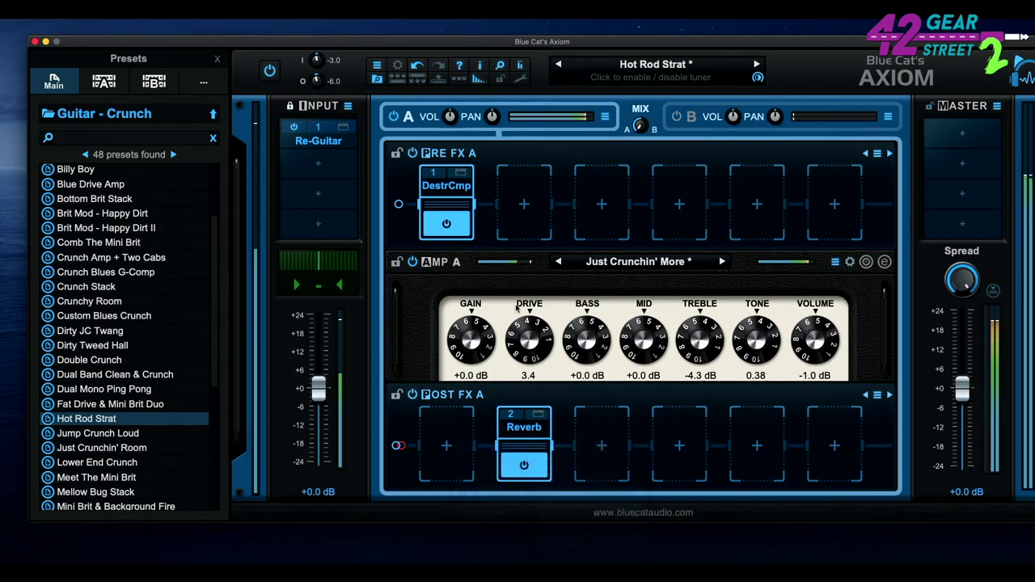
drag(530, 331, 532, 327)
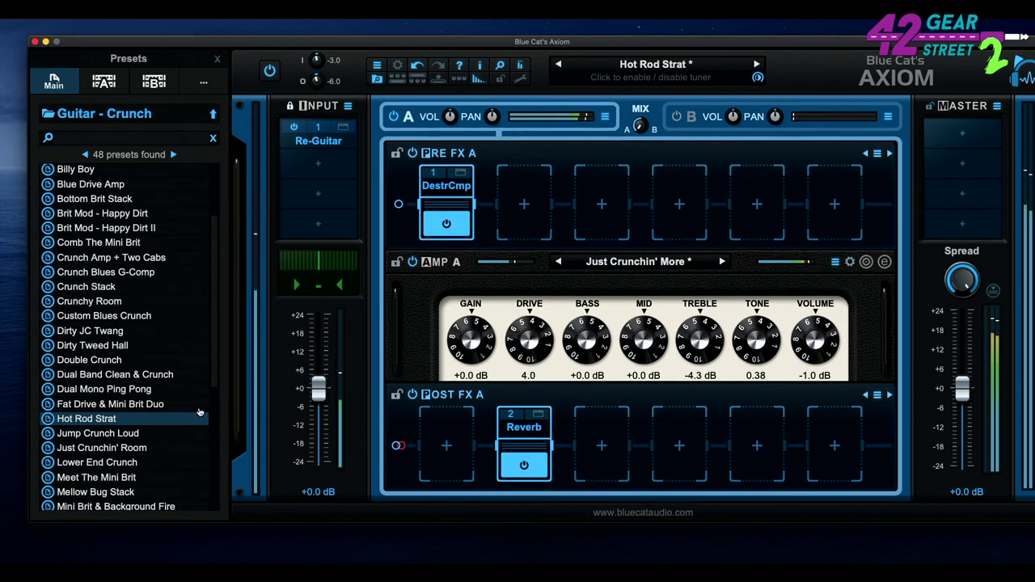
Audition the Meet The Mini Brit preset and browse the factory Guitar - Legends folder
click(132, 478)
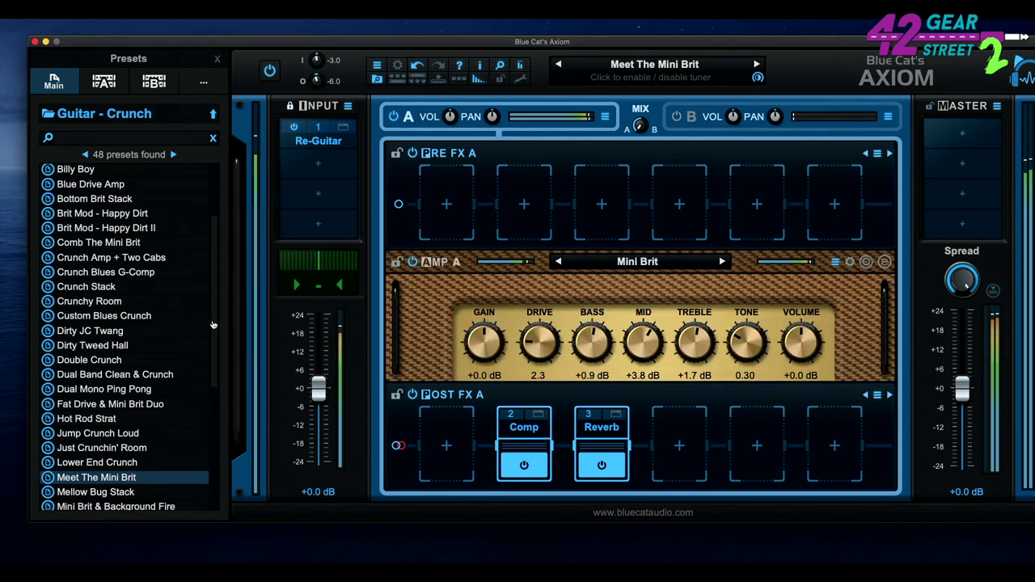
click(138, 117)
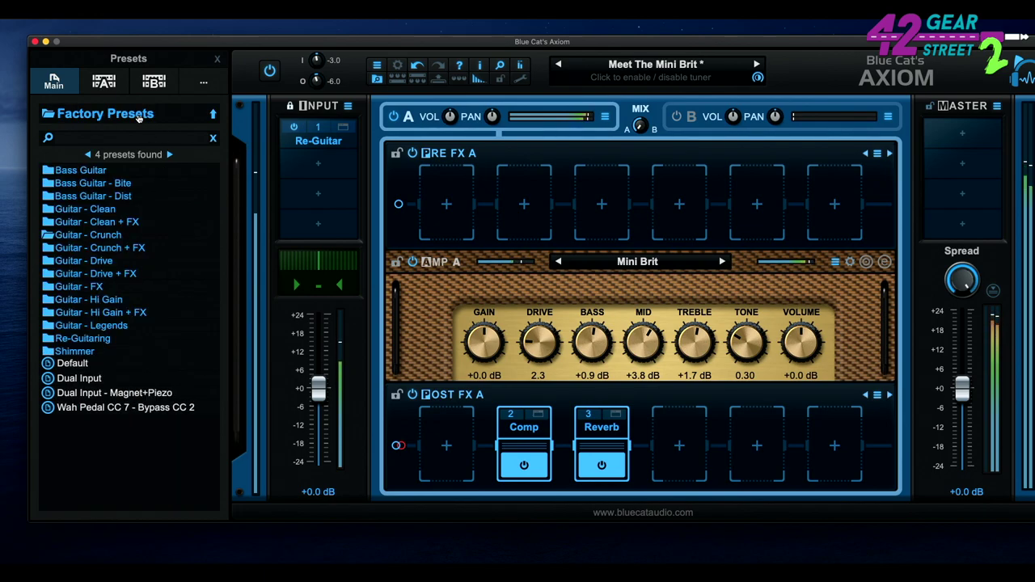
click(108, 120)
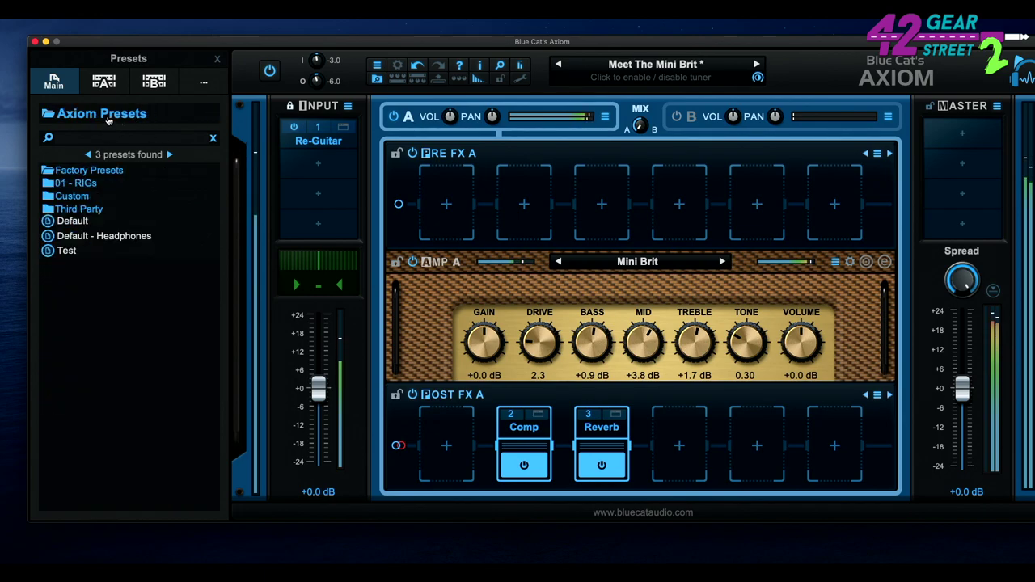
click(84, 136)
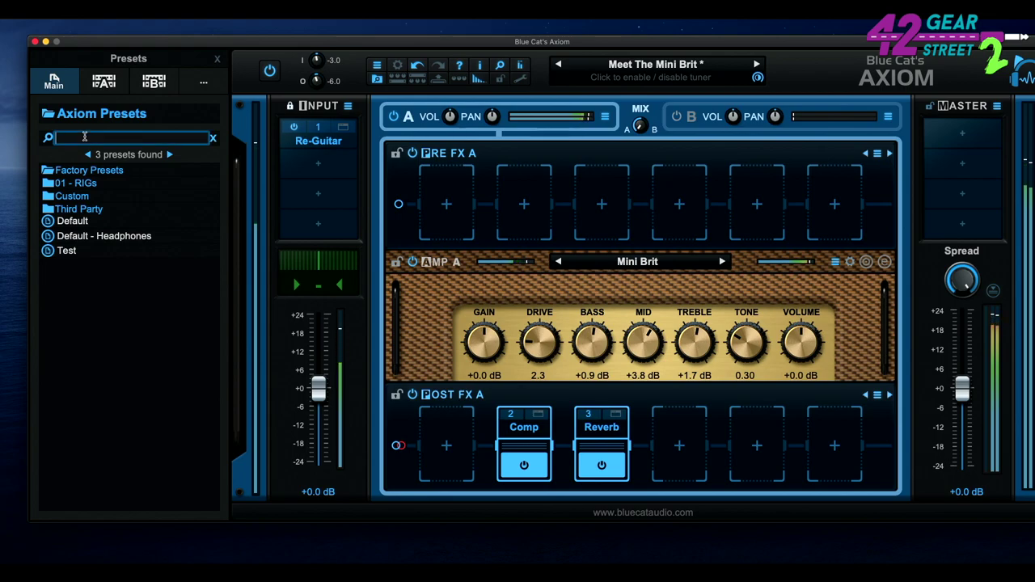
double_click(90, 171)
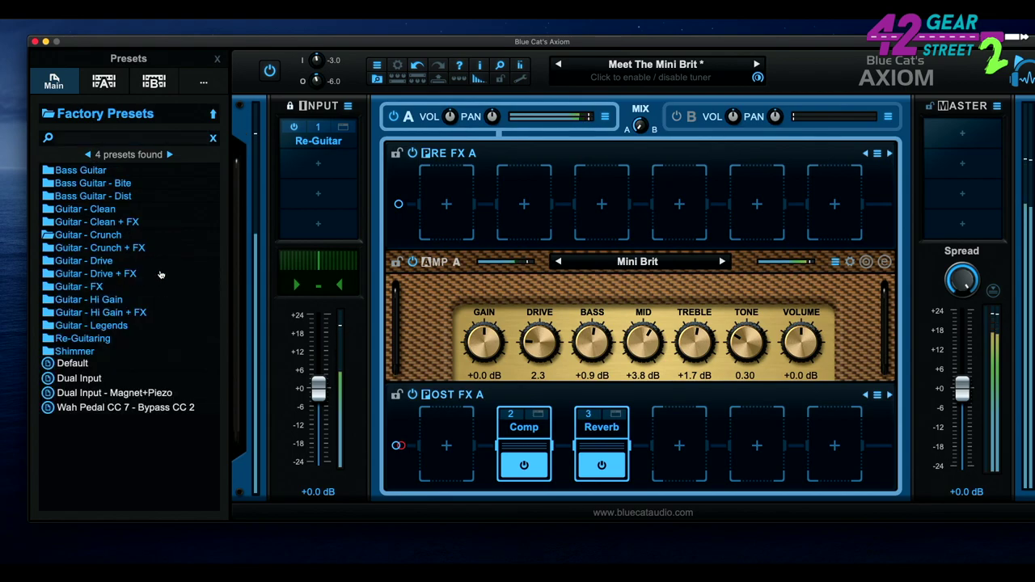
double_click(117, 325)
scroll(211, 324, down, 5)
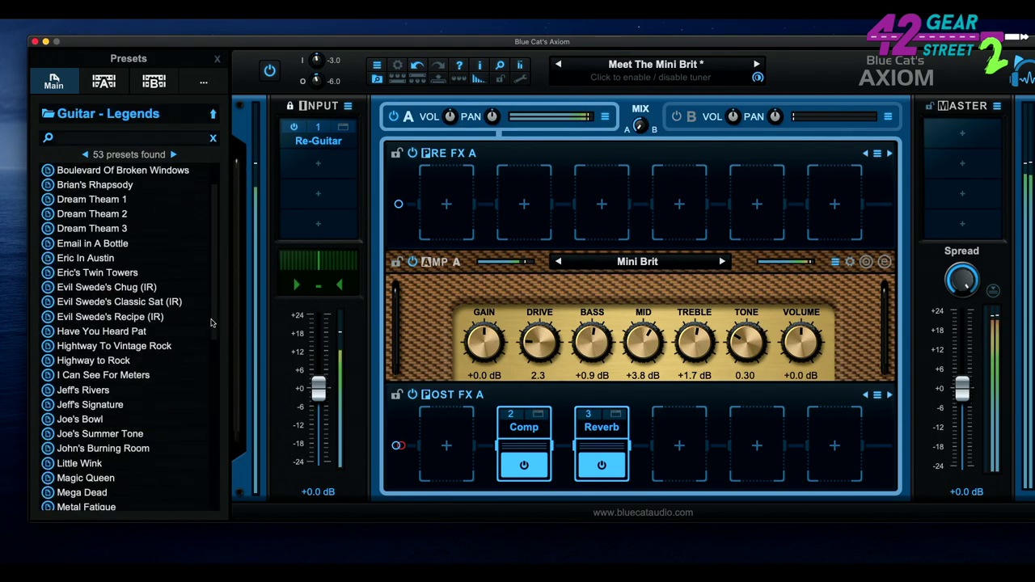
scroll(211, 324, down, 6)
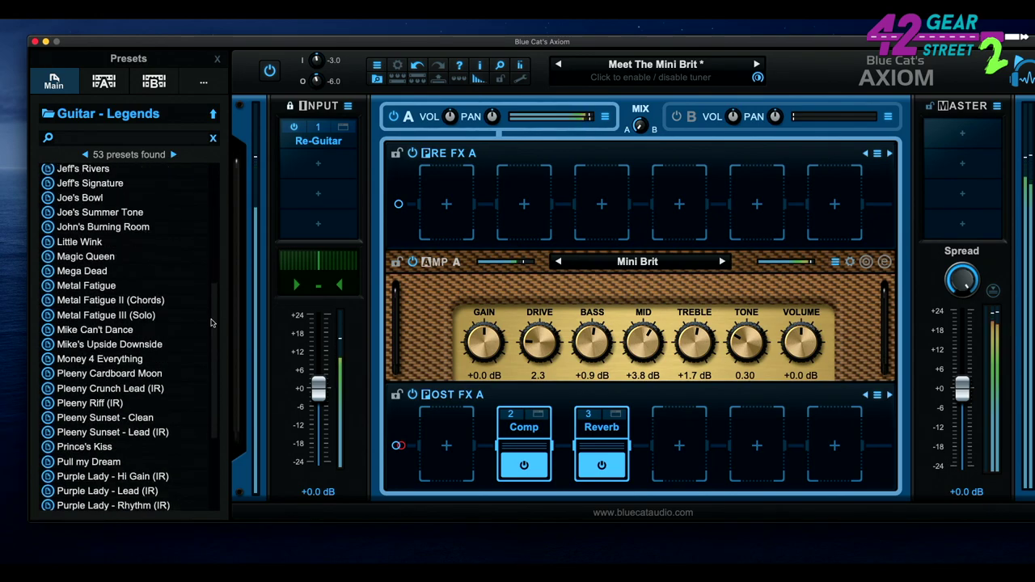
scroll(211, 323, down, 5)
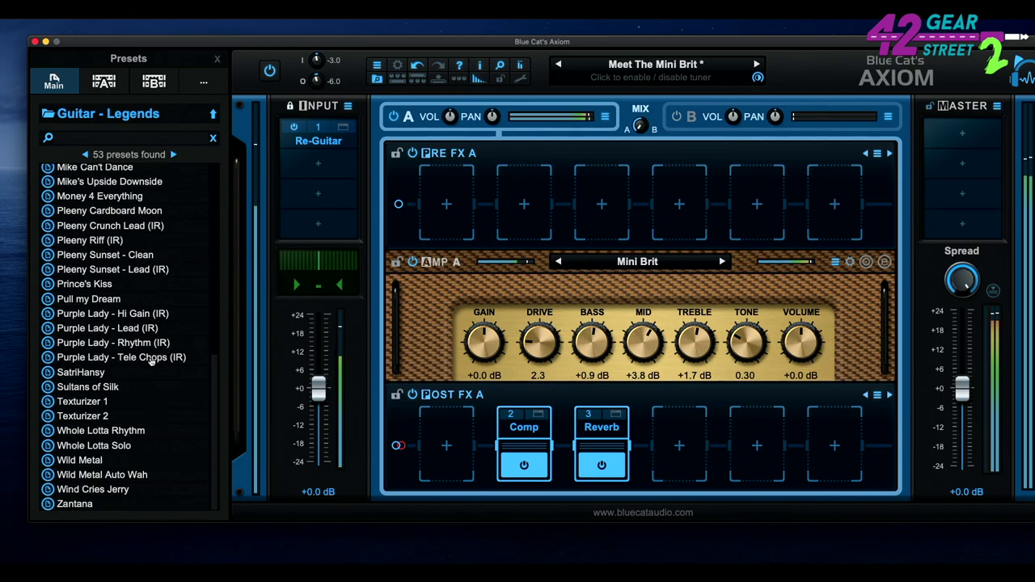
Load the Purple Lady - Tele Chops (IR) preset and set the input Re-Guitar's pickup model to Single Tele
click(151, 358)
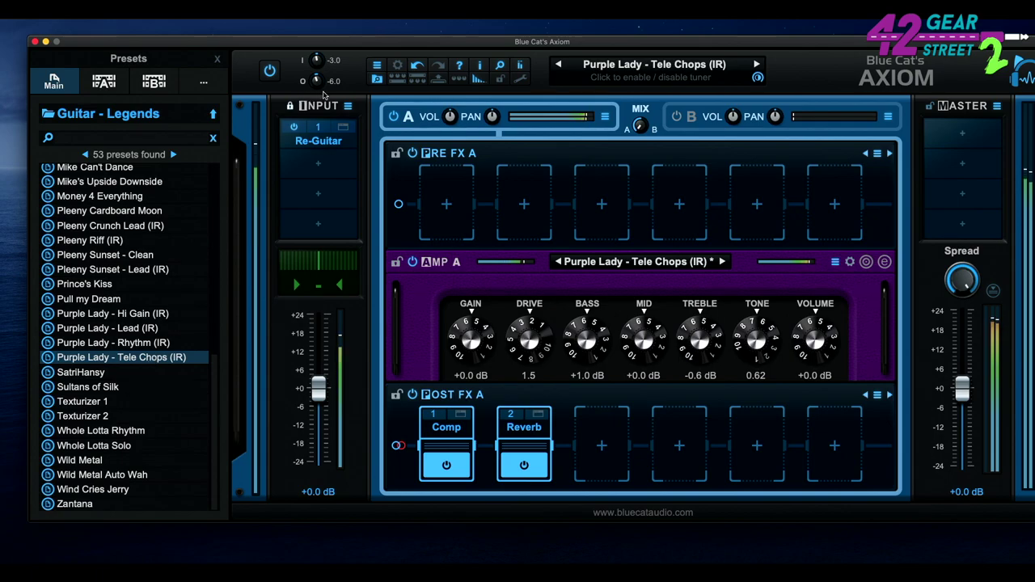
click(344, 129)
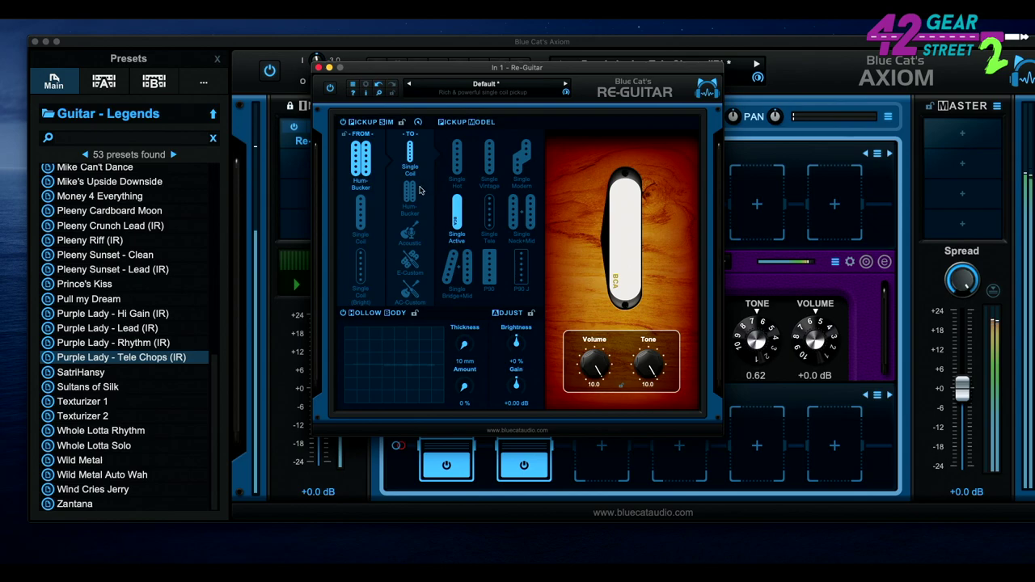
click(489, 214)
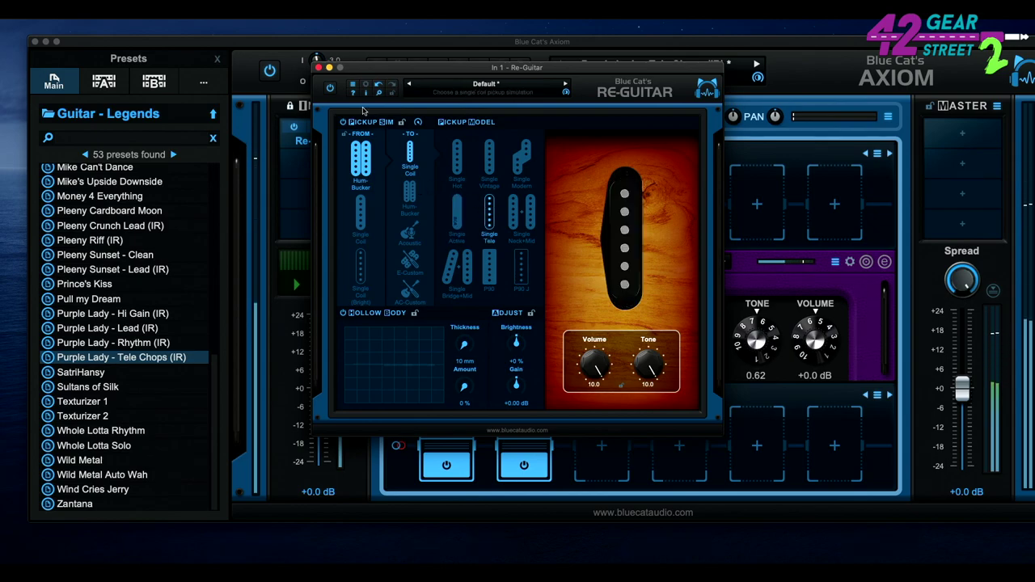
click(320, 68)
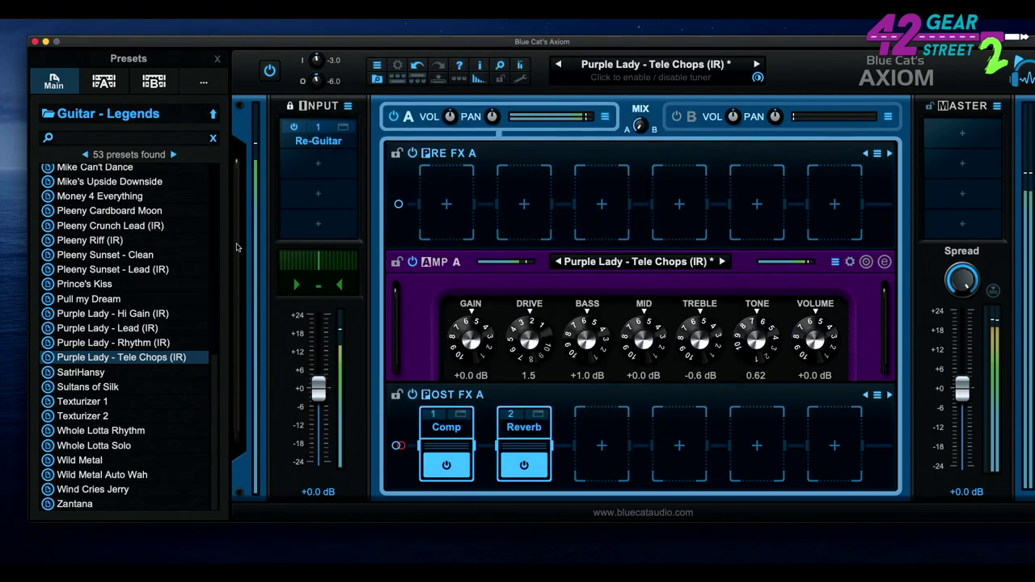
Audition Purple Lady - Lead (IR) with the input Re-Guitar bypassed and load Aint Talkin Bout Eruption in its place
click(136, 331)
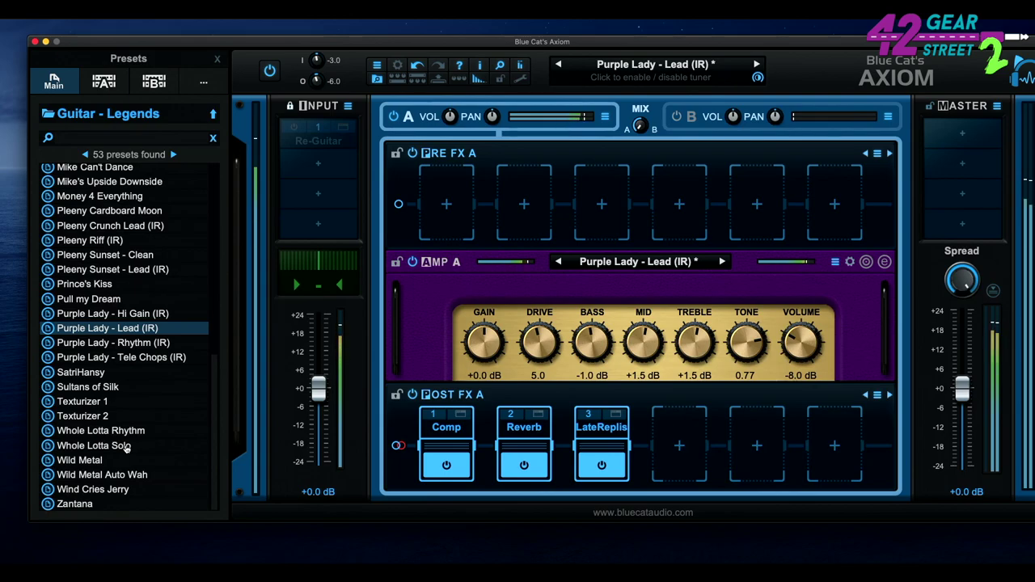
scroll(142, 308, up, 10)
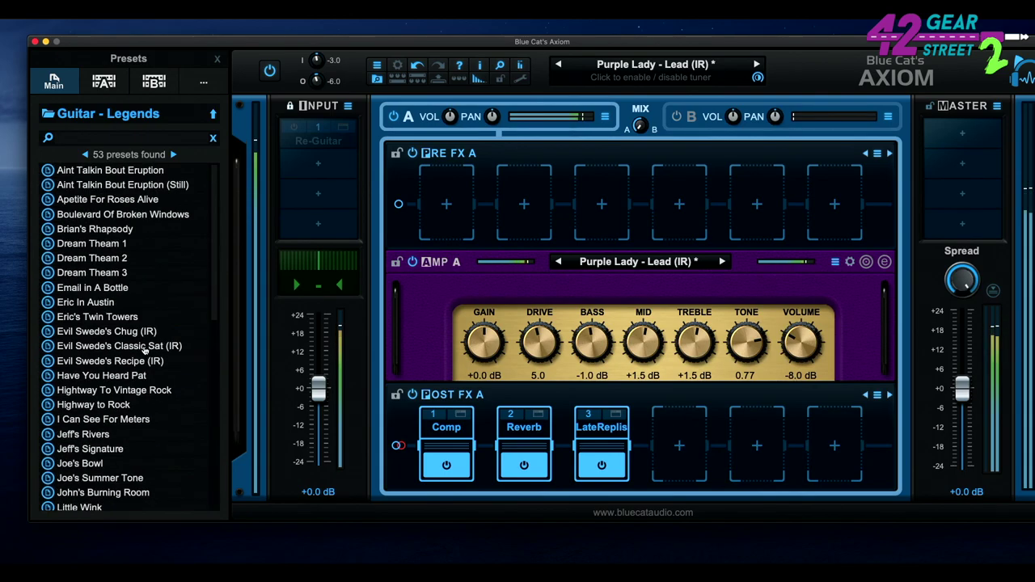
click(142, 173)
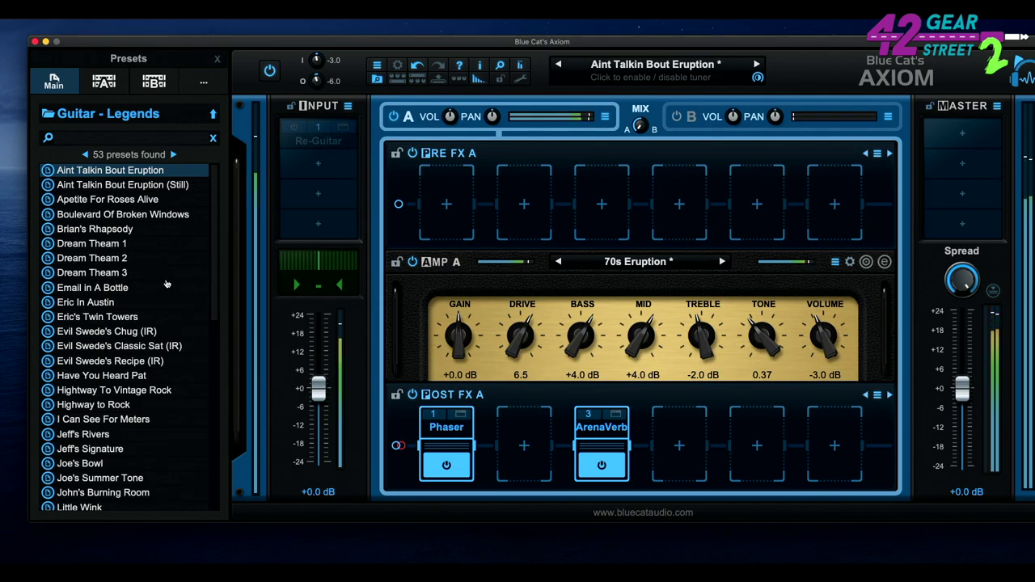
Audition the Wild Metal Auto Wah preset from Guitar - Legends and load Wild Metal in its place
scroll(166, 284, down, 10)
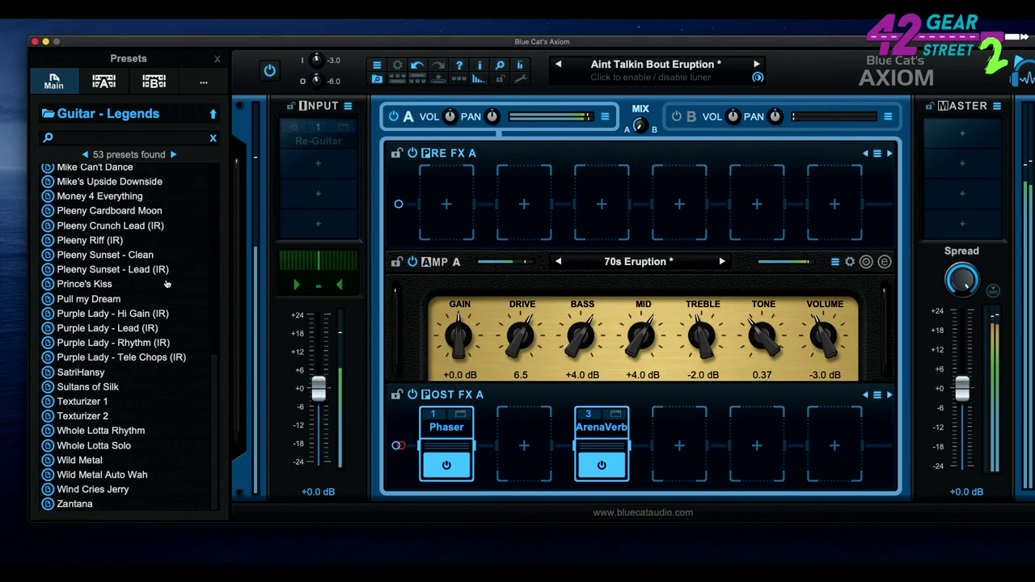
click(120, 476)
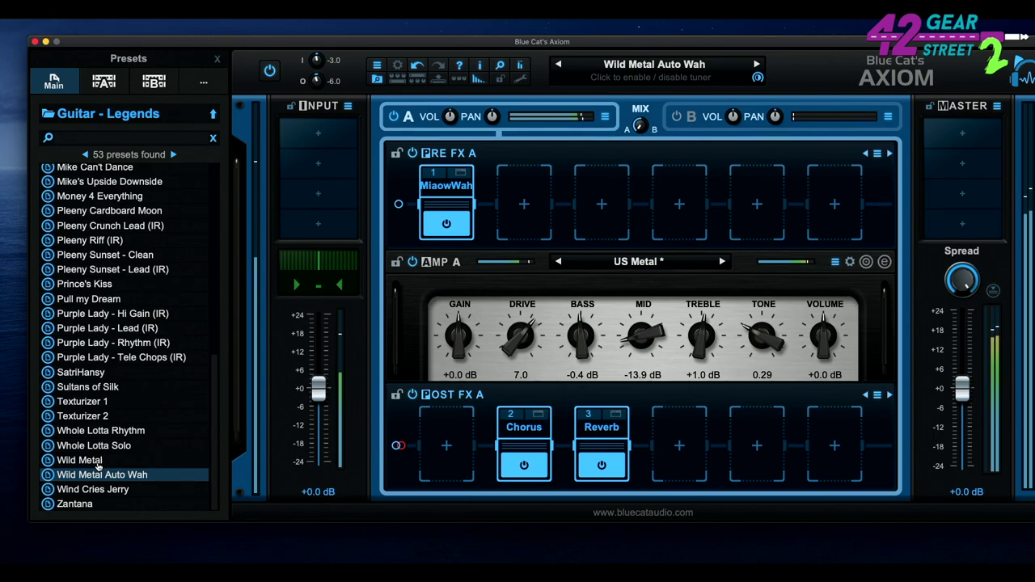
click(81, 461)
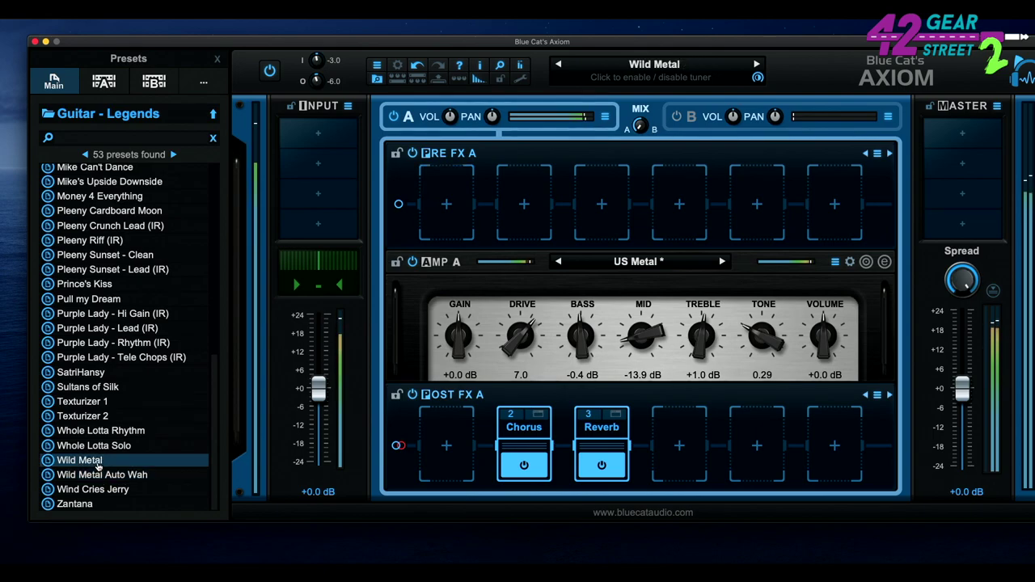